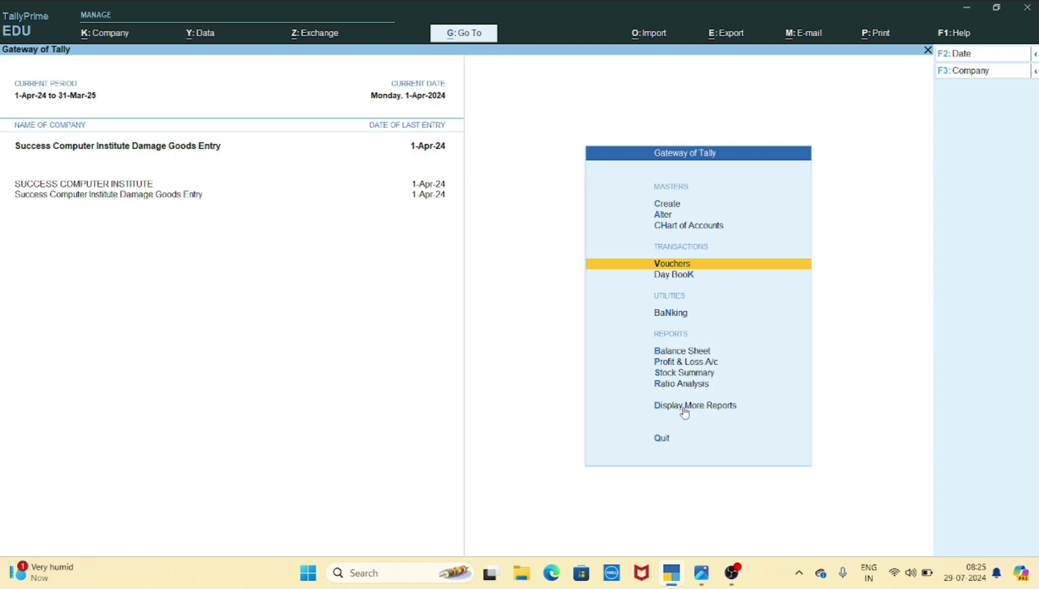
Step: Review purchase voucher No. 1 for Ball Blue Pen from the Day Book and return to the Gateway of Tally
key(Down)
key(Return)
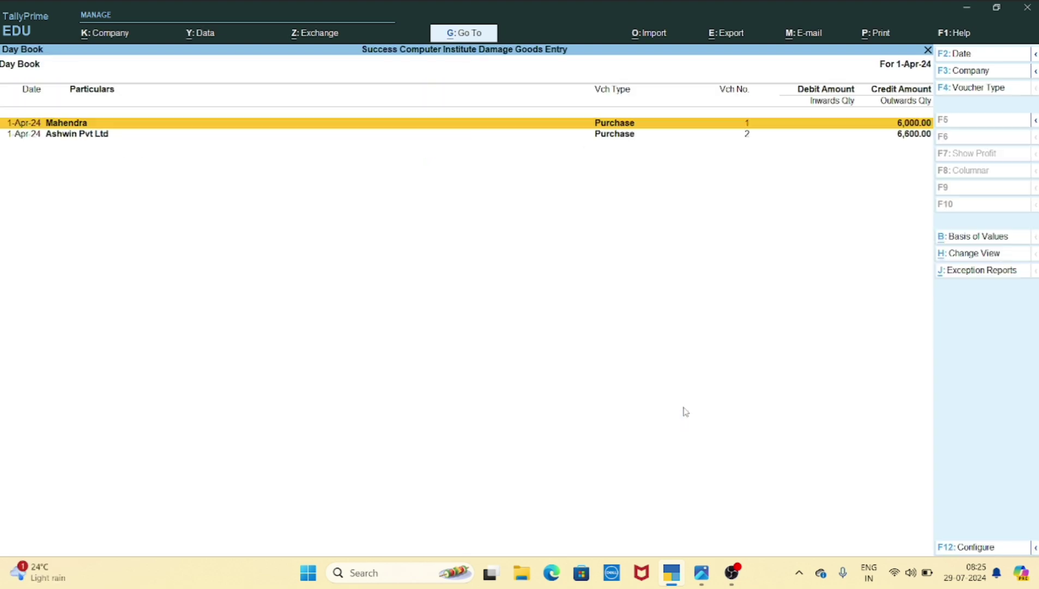
key(Return)
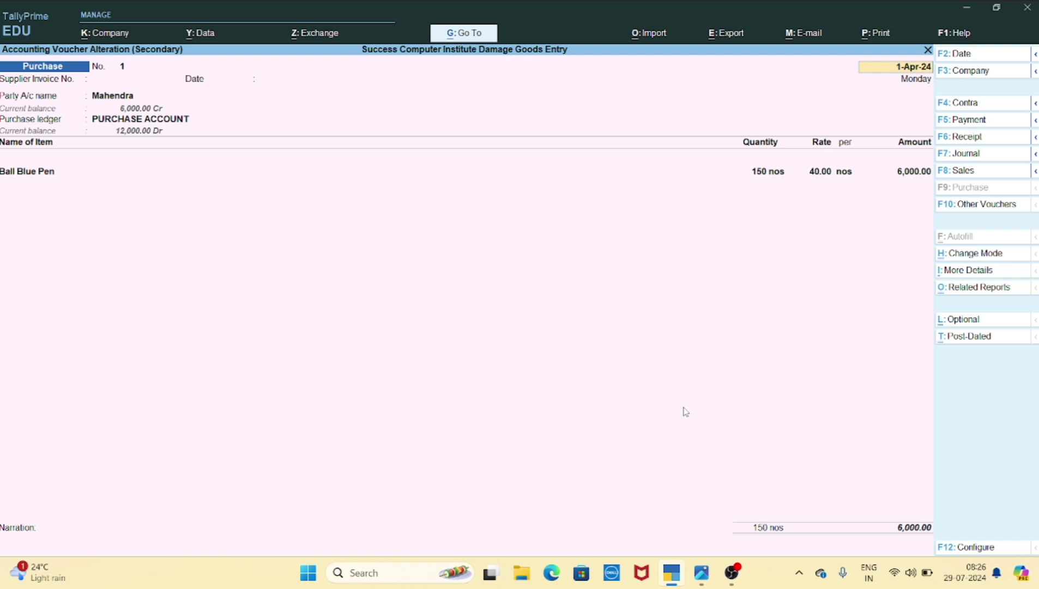
key(Escape)
key(y)
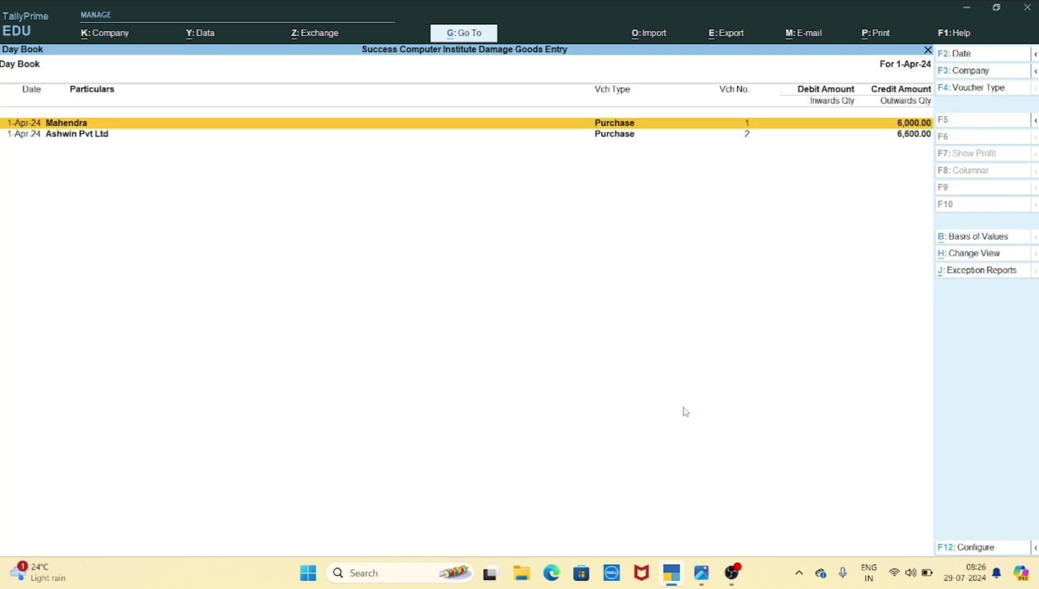
key(Escape)
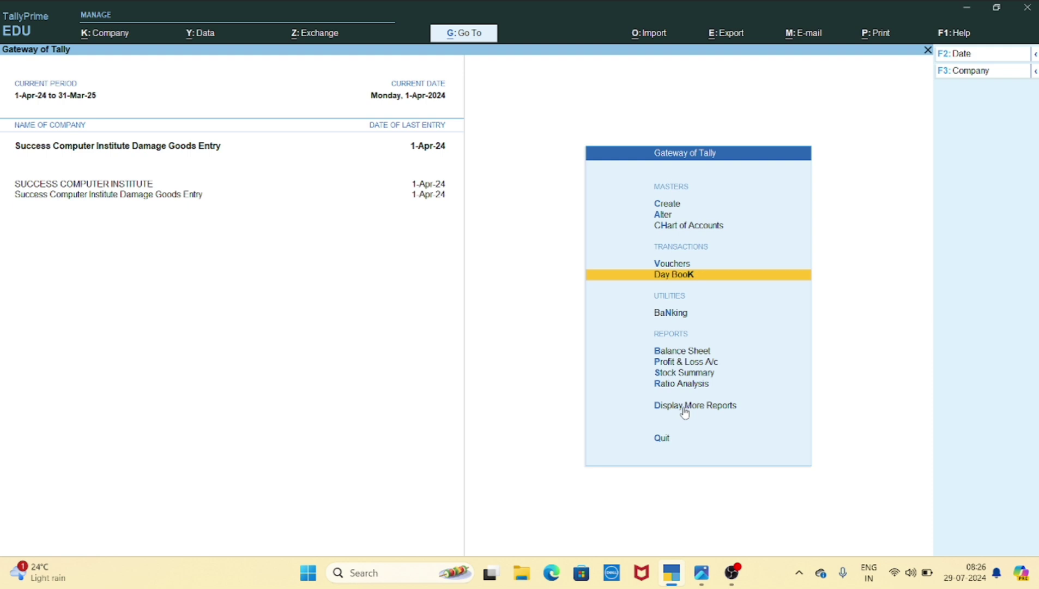
Step: Start a new journal voucher in voucher entry
key(Up)
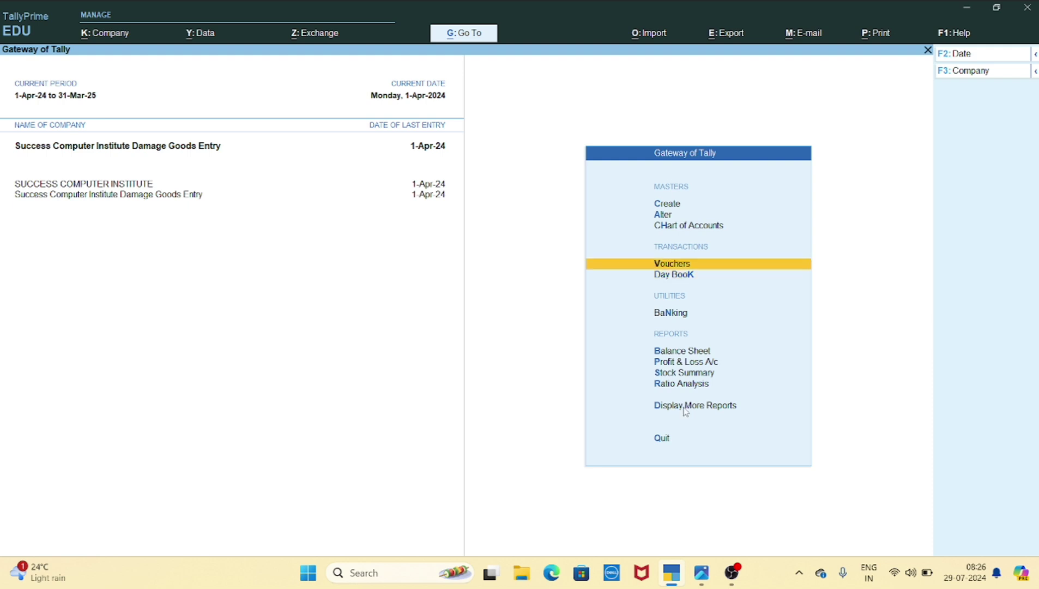
key(Return)
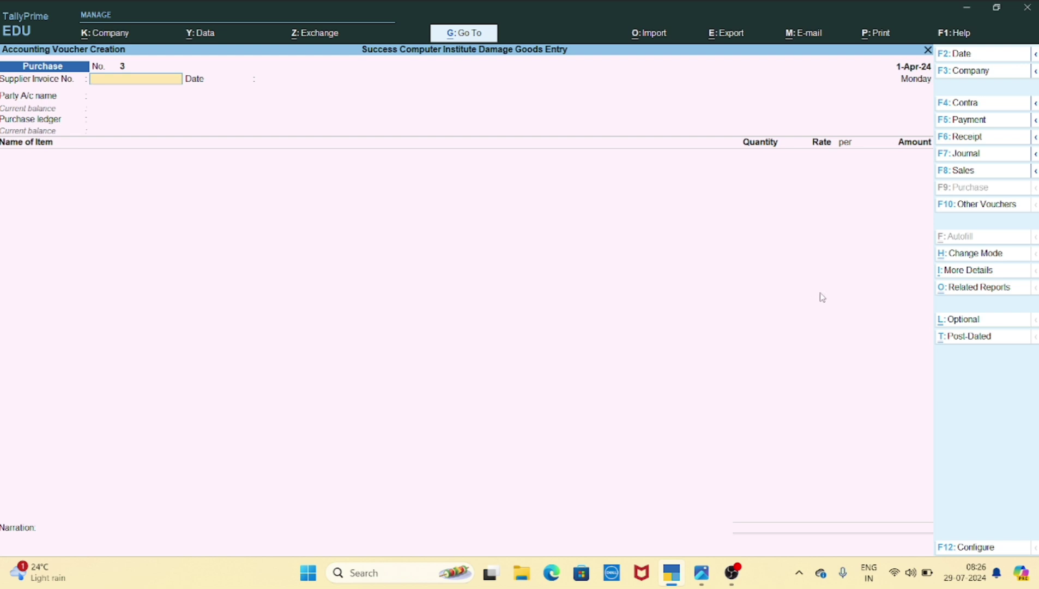
click(975, 155)
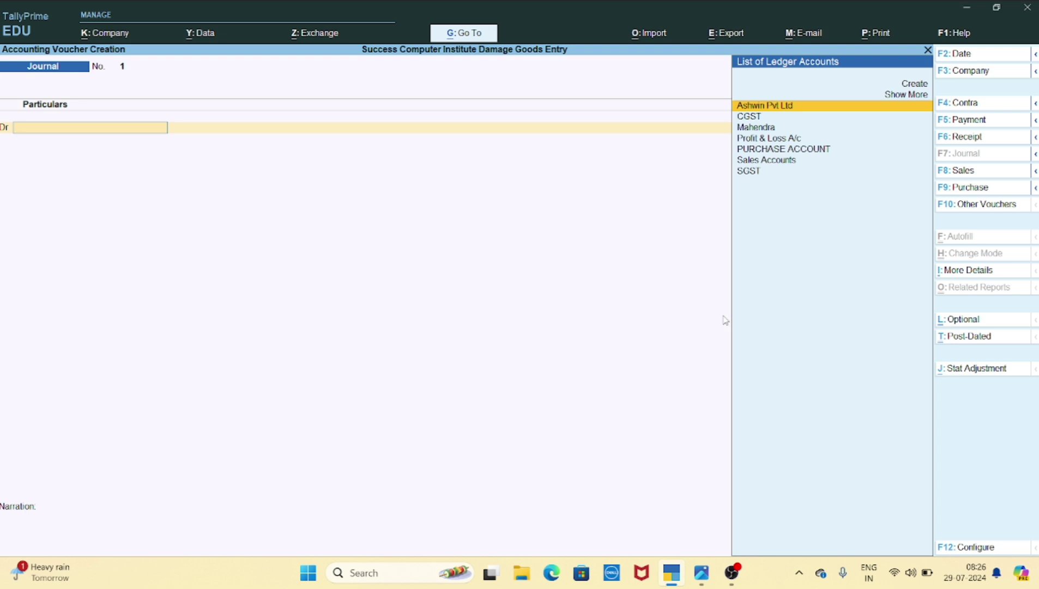
Step: Begin creating a new ledger named DAMAGE GOODS for the journal's debit line
key(Up)
key(Up)
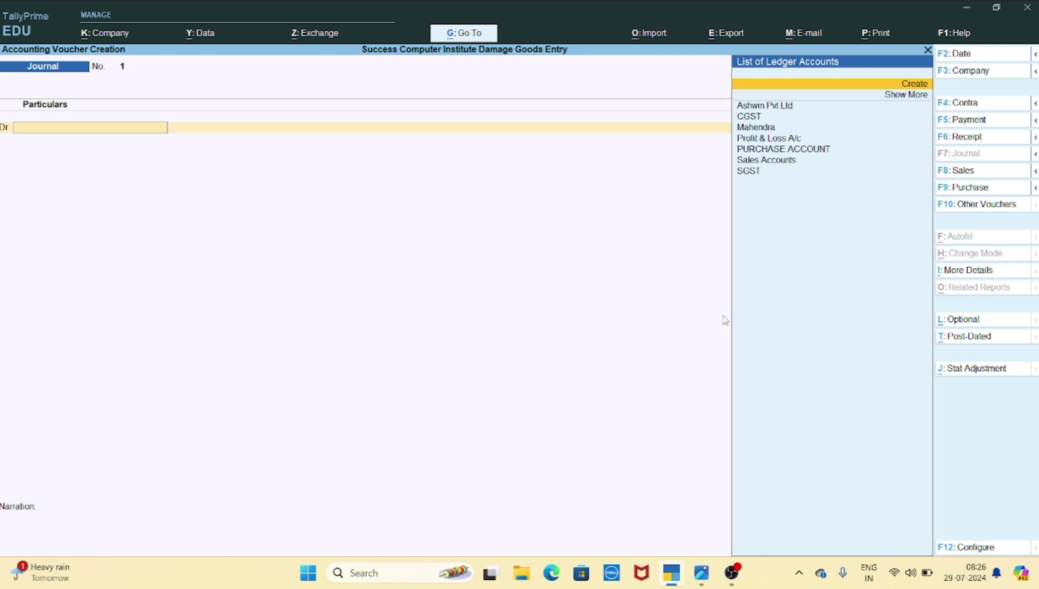
key(Down)
key(Down)
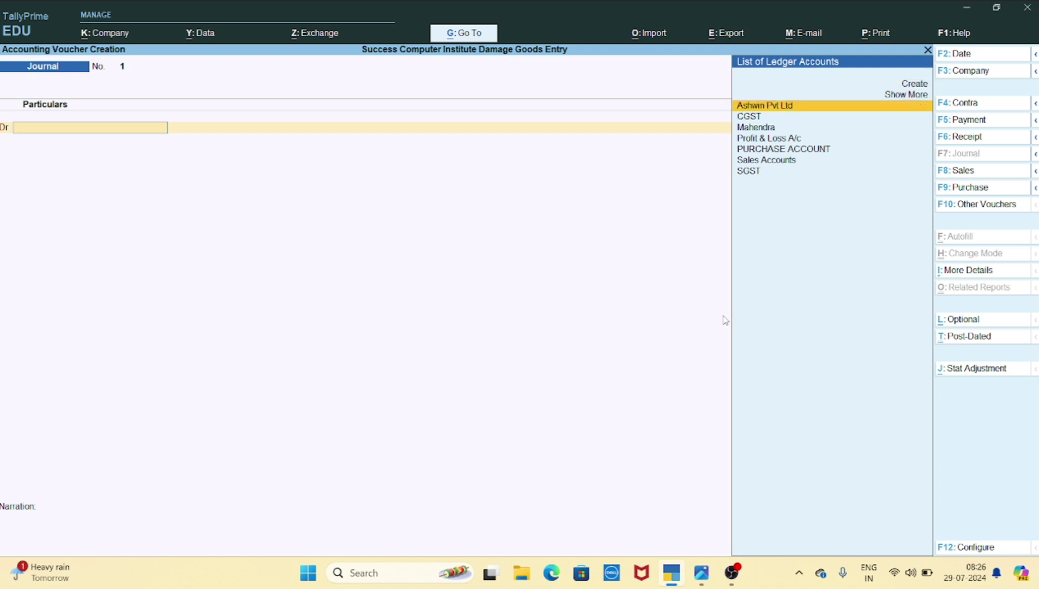
key(alt+c)
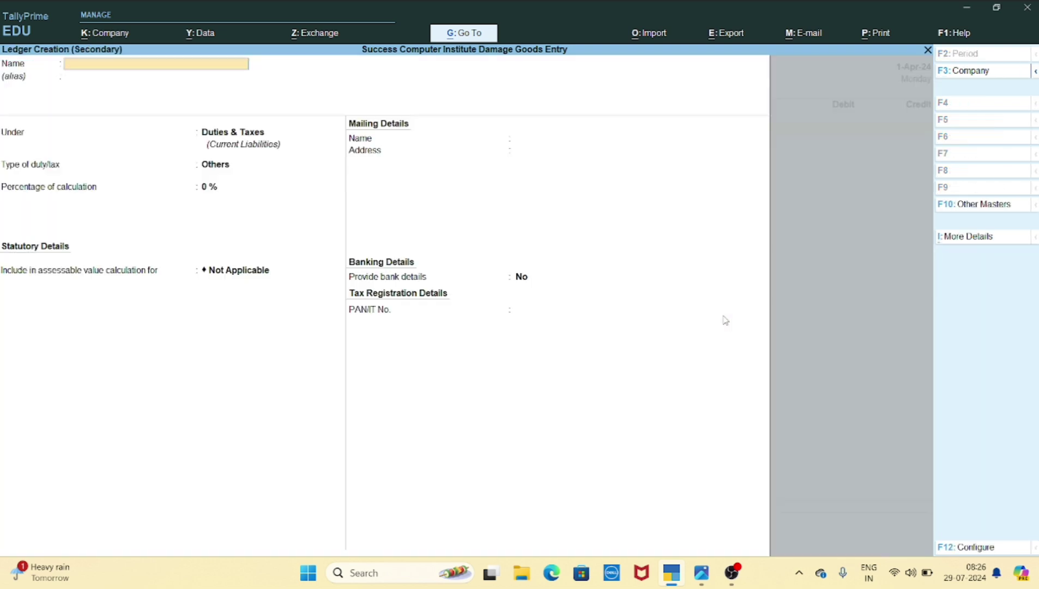
text(DAMAGE GOODS)
key(Return)
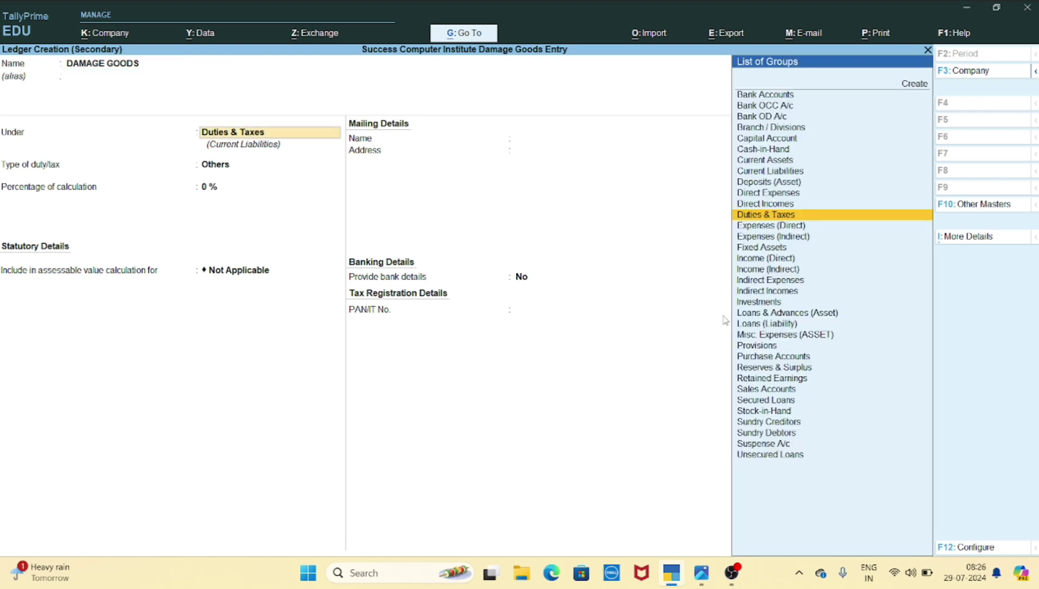
Step: Place the DAMAGE GOODS ledger under Indirect Expenses and save it
text(IN)
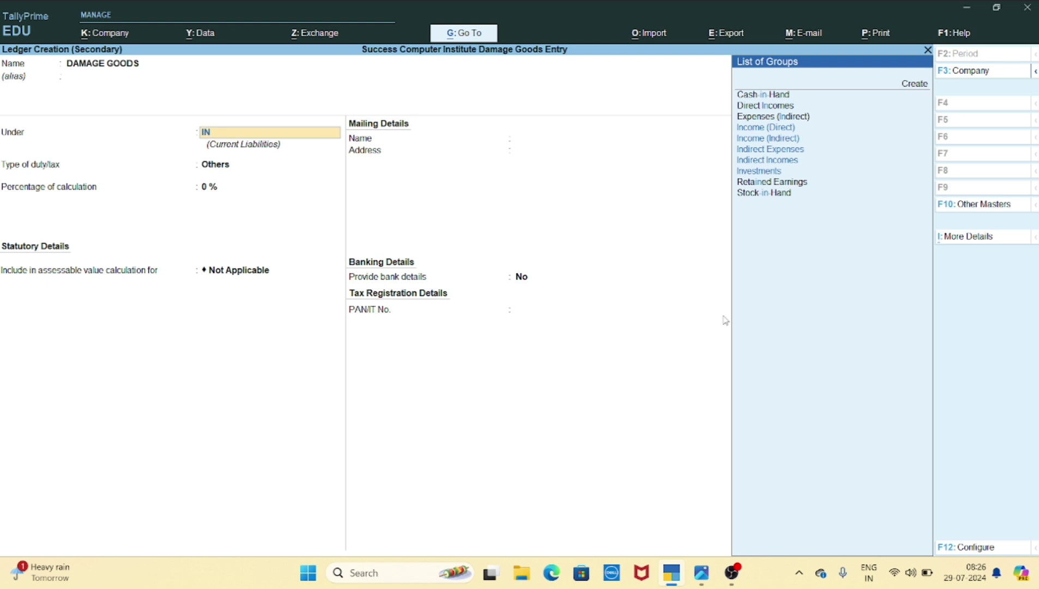
key(Down)
key(Down)
key(Down)
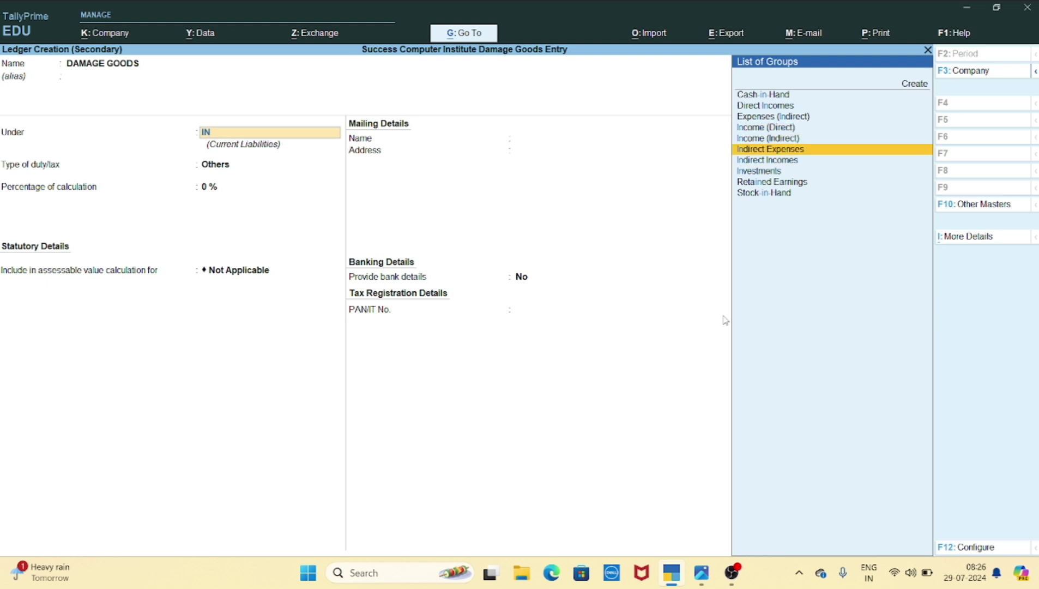
key(Return)
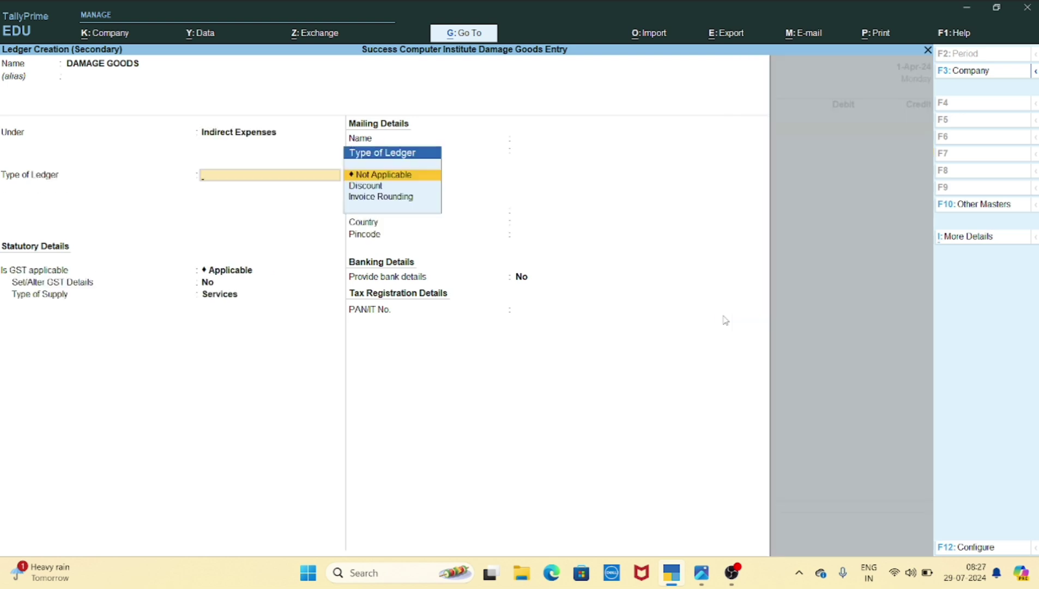
key(ctrl)
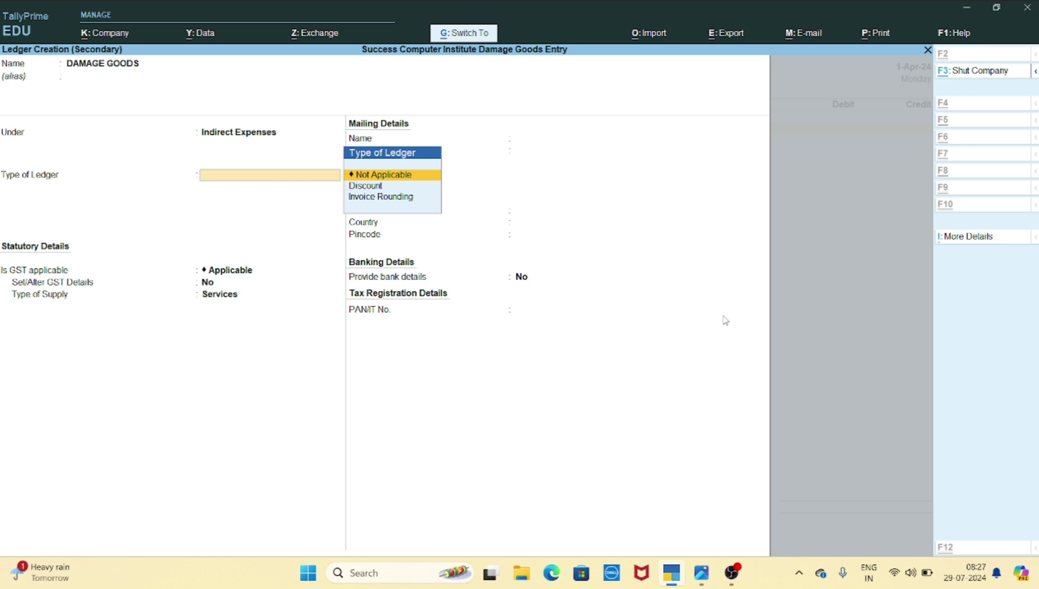
key(ctrl+a)
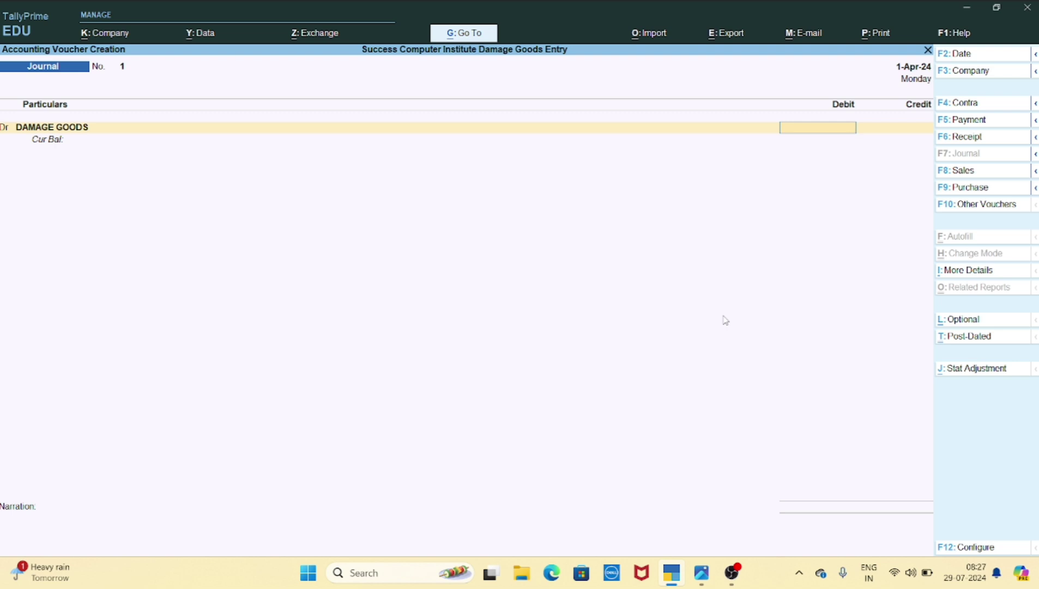
Step: Debit DAMAGE GOODS with 4000 and credit the same amount to PURCHASE ACCOUNT
text(4000)
key(Return)
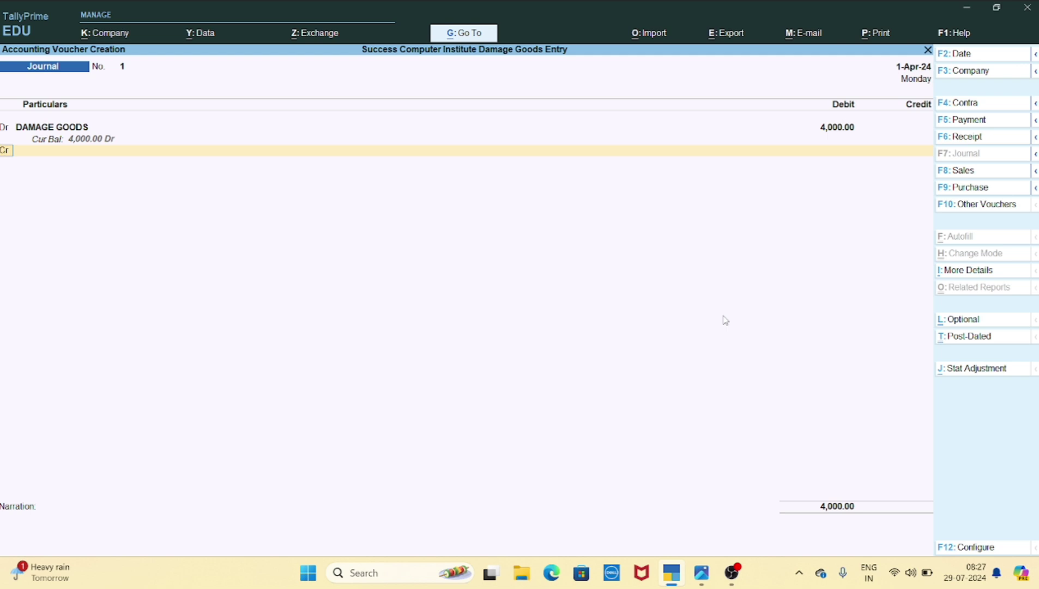
key(Return)
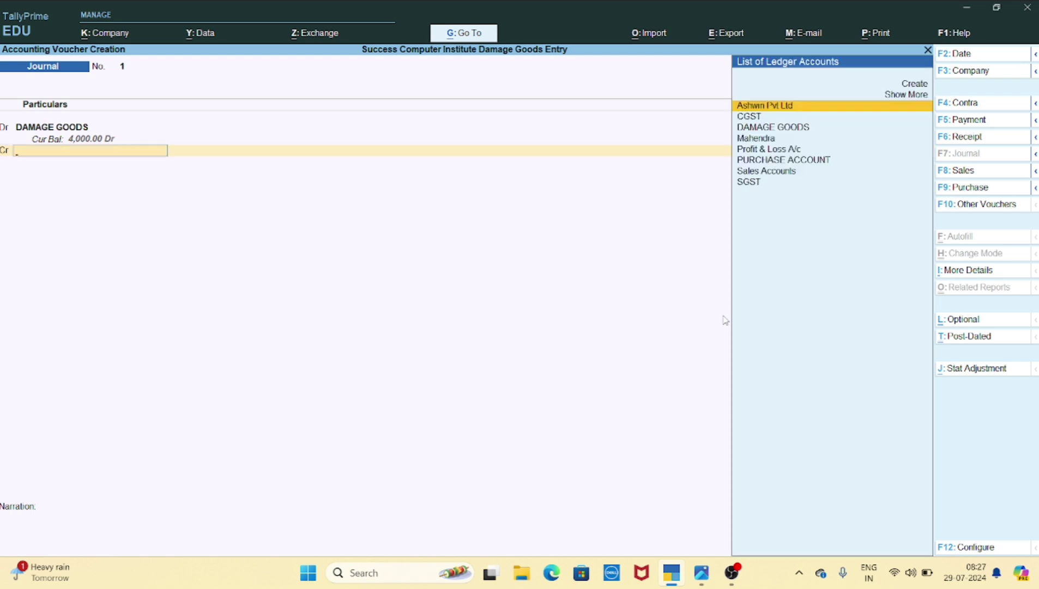
key(Down)
key(Down)
key(Down)
key(Down)
key(Down)
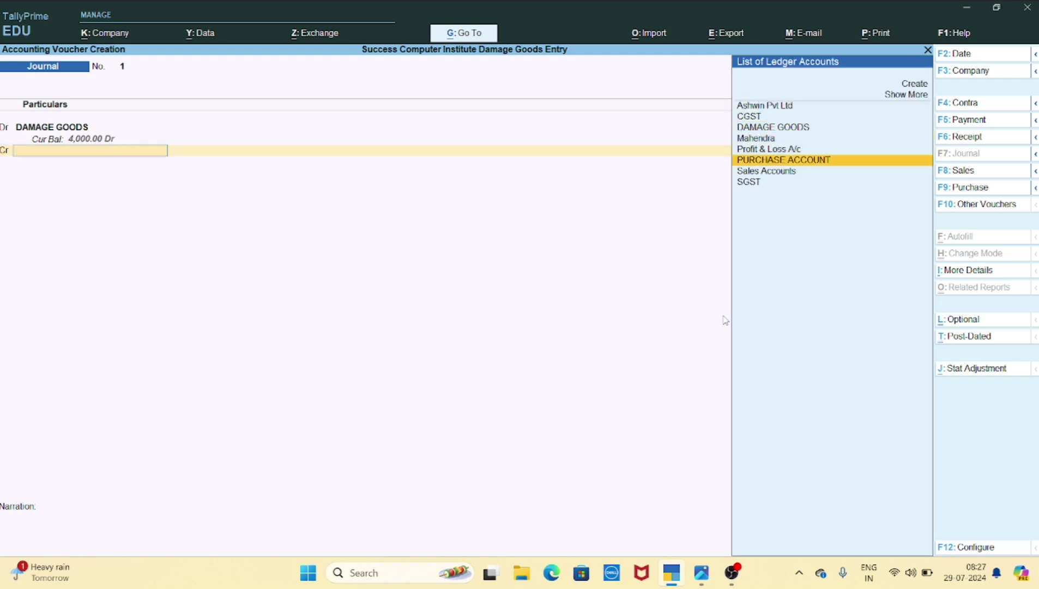
key(Return)
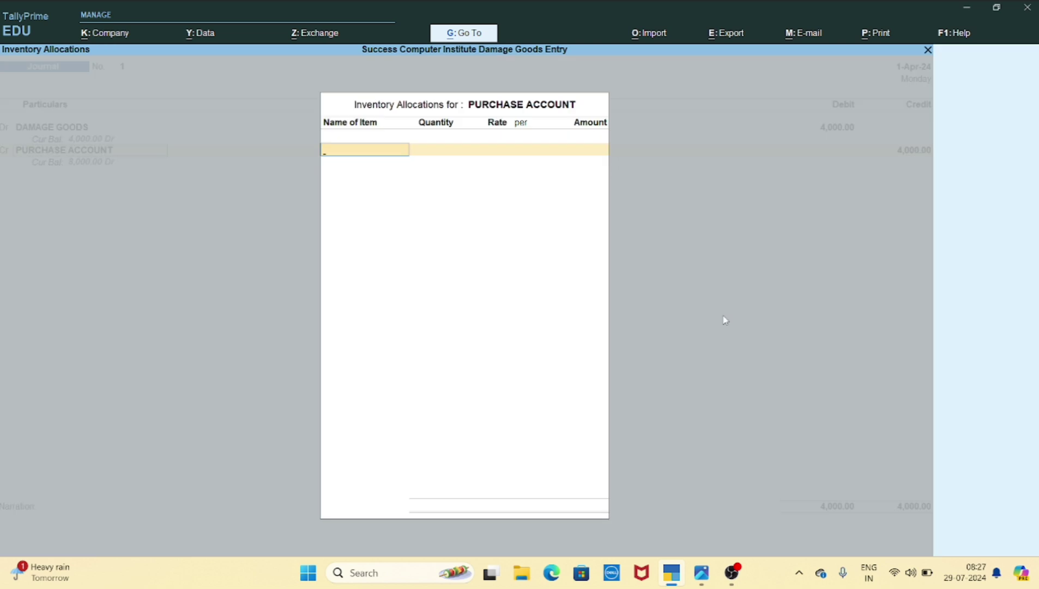
Step: Allocate 100 nos of Ball Blue Pen at a rate of 40.00 to the PURCHASE ACCOUNT credit
text(B)
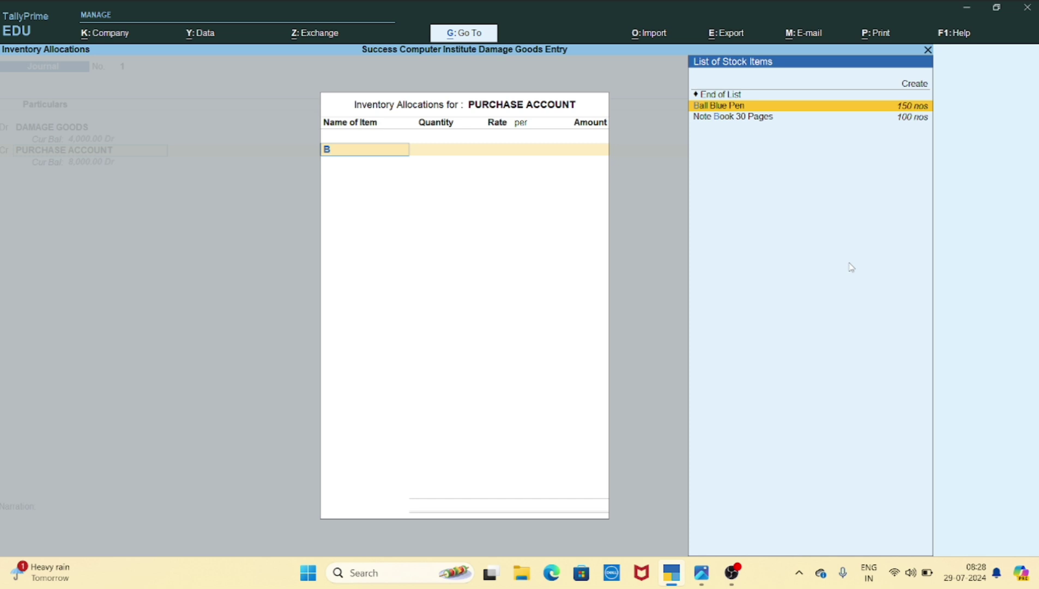
key(Return)
text(100)
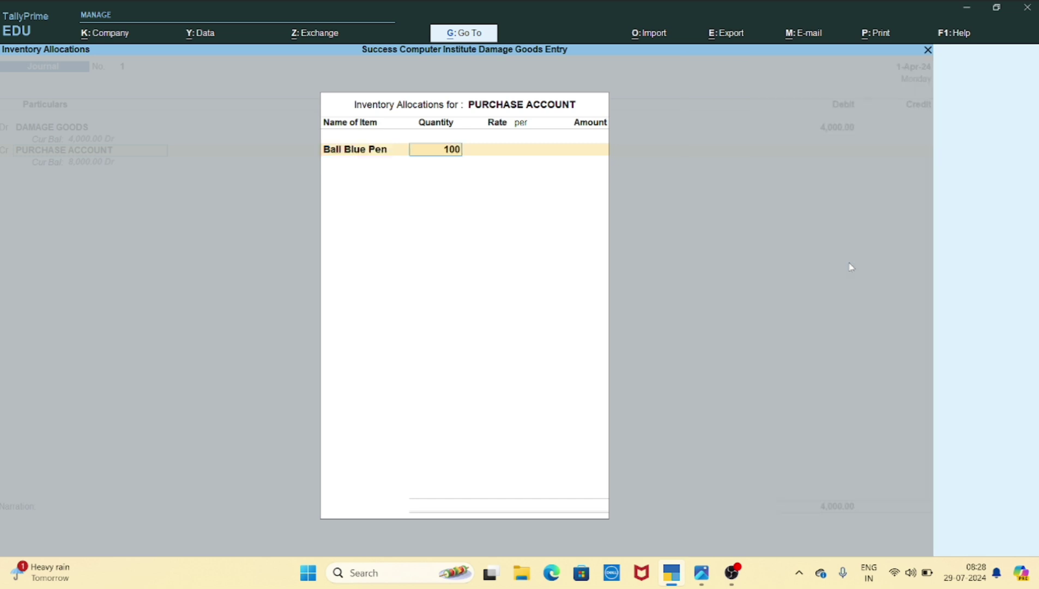
key(Return)
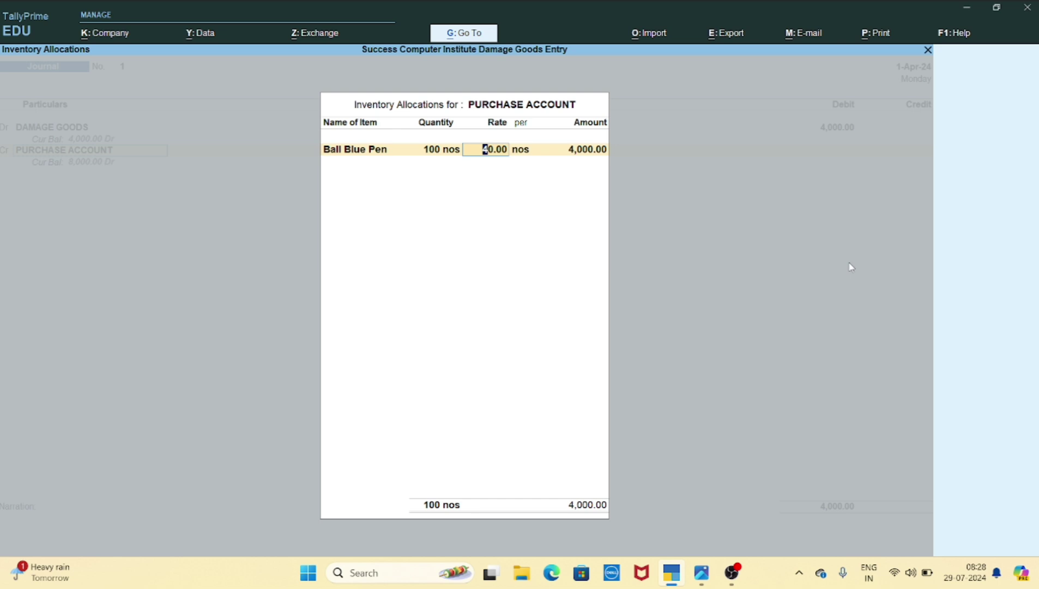
key(Return)
key(Return)
key(Return)
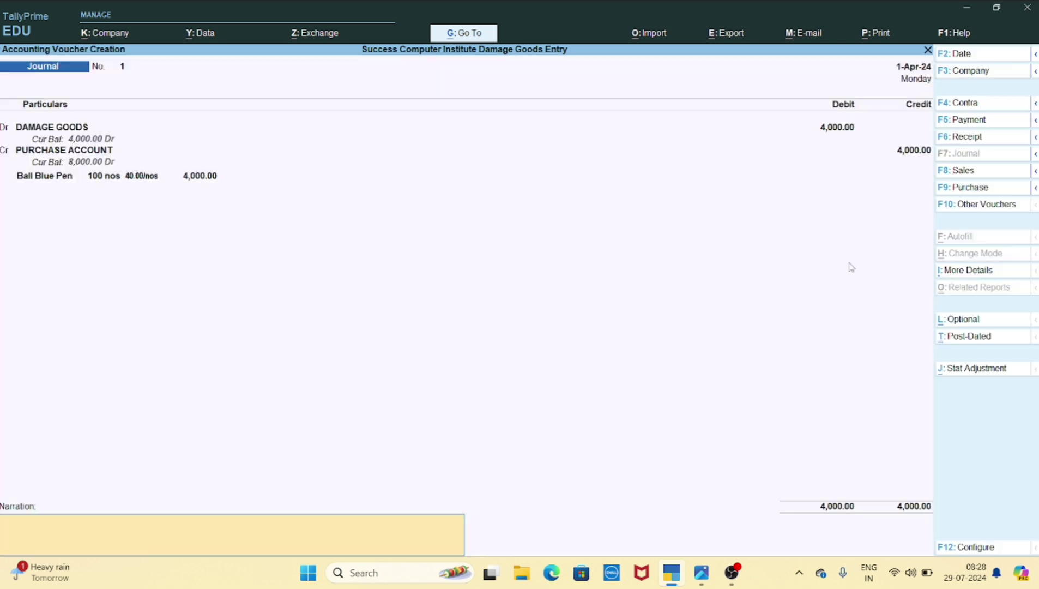
Step: Save the journal voucher without a narration and return to the Gateway of Tally
key(Return)
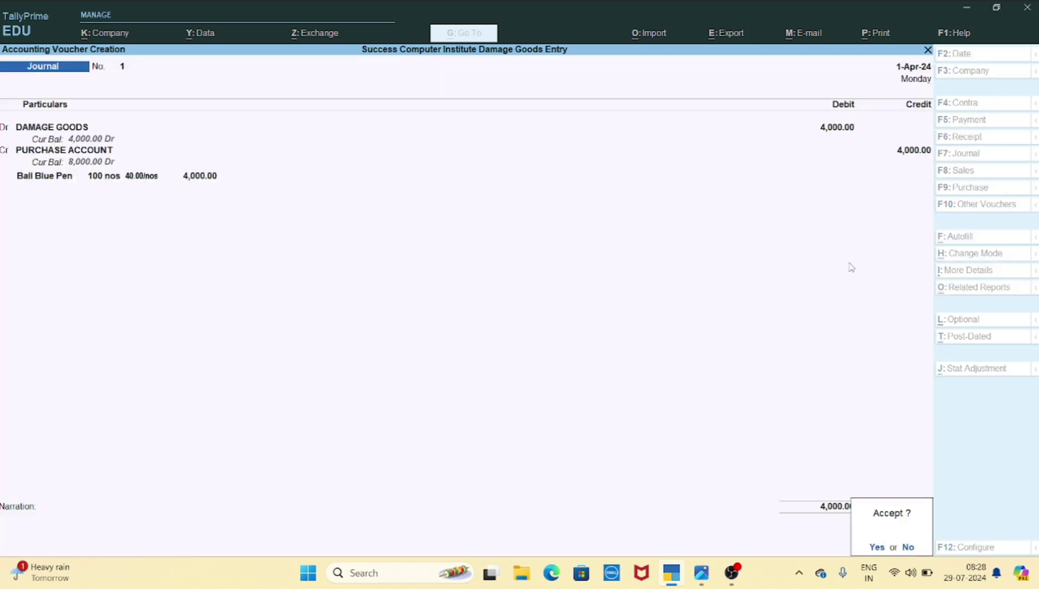
key(y)
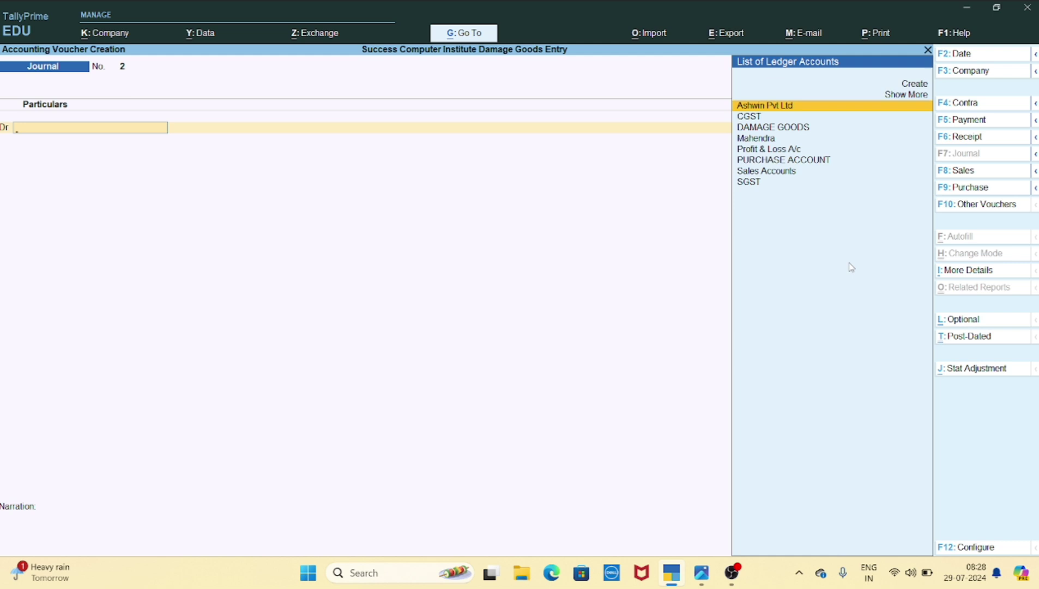
key(Escape)
key(y)
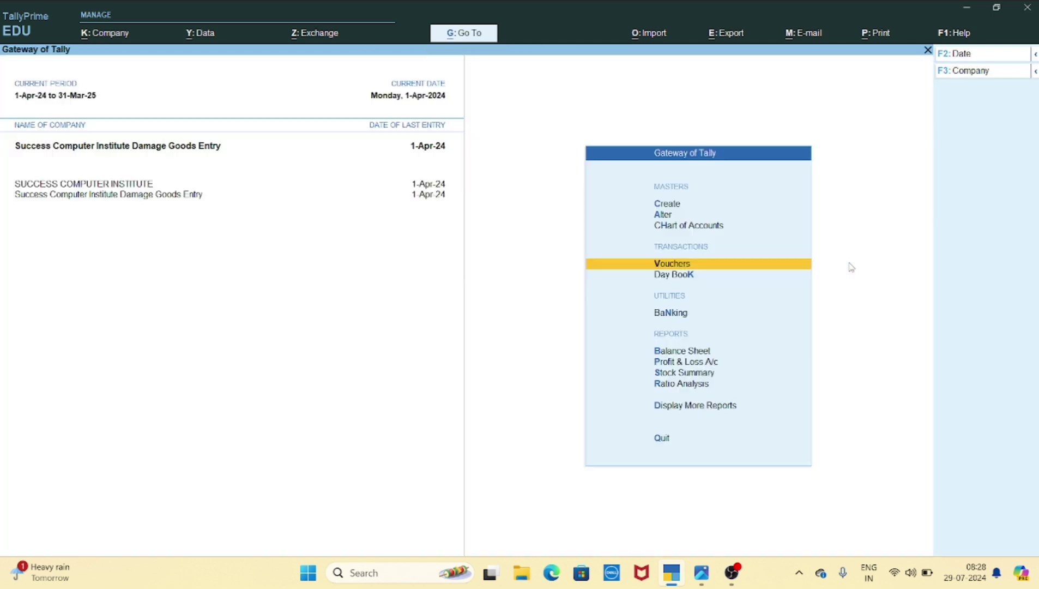
Step: Open the Stock Summary and expand the Statinoery Items group to check each item's closing balance
key(Down)
key(Down)
key(Down)
key(Down)
key(Down)
key(Return)
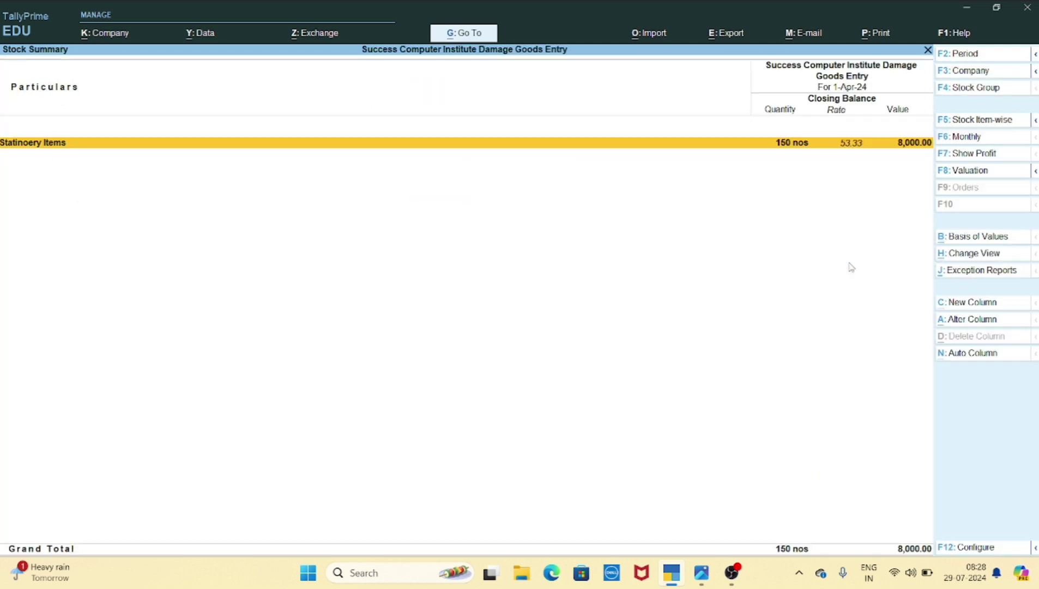
key(Return)
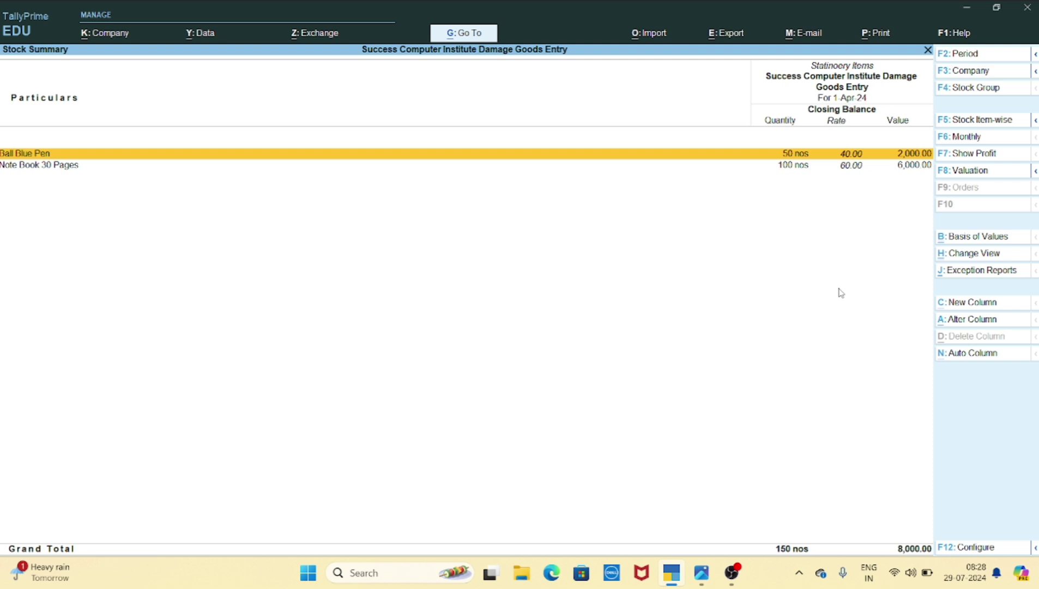
Step: Examine Ball Blue Pen's monthly summary and its April vouchers, and return to the Gateway of Tally
key(Return)
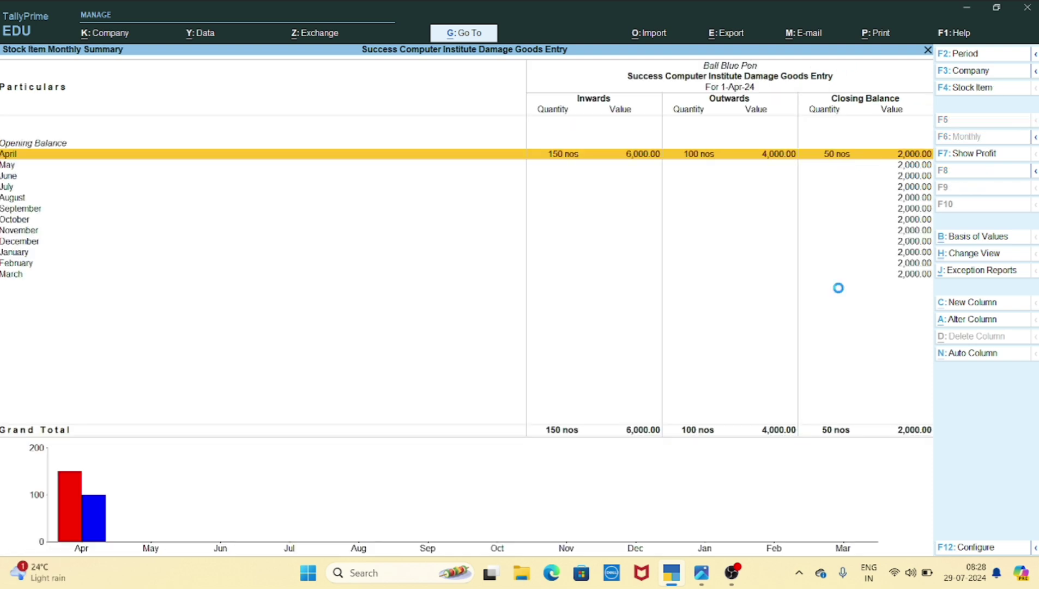
key(Return)
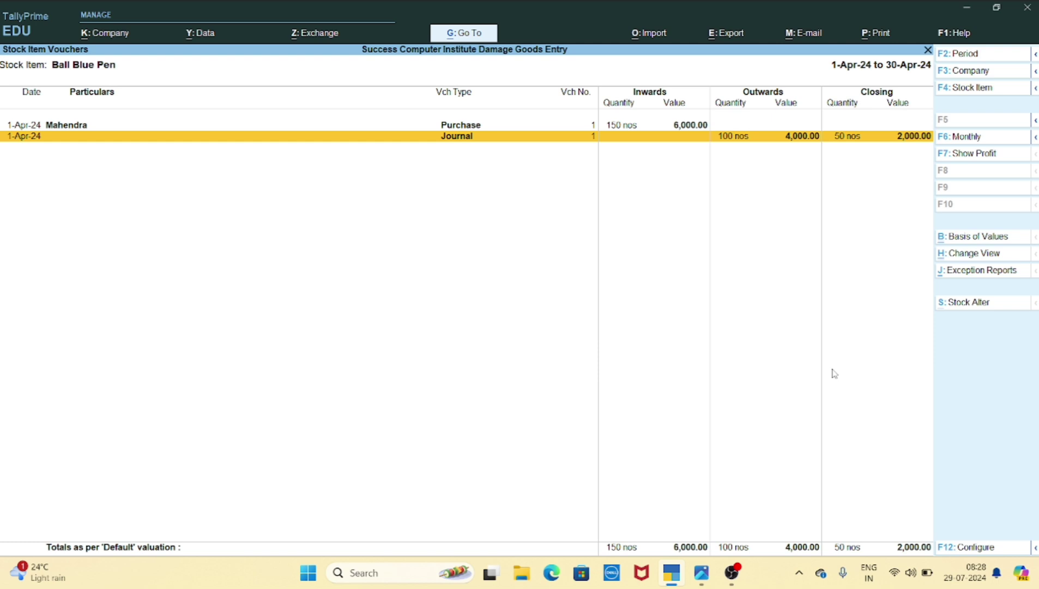
key(Escape)
key(Escape)
key(Escape)
key(Escape)
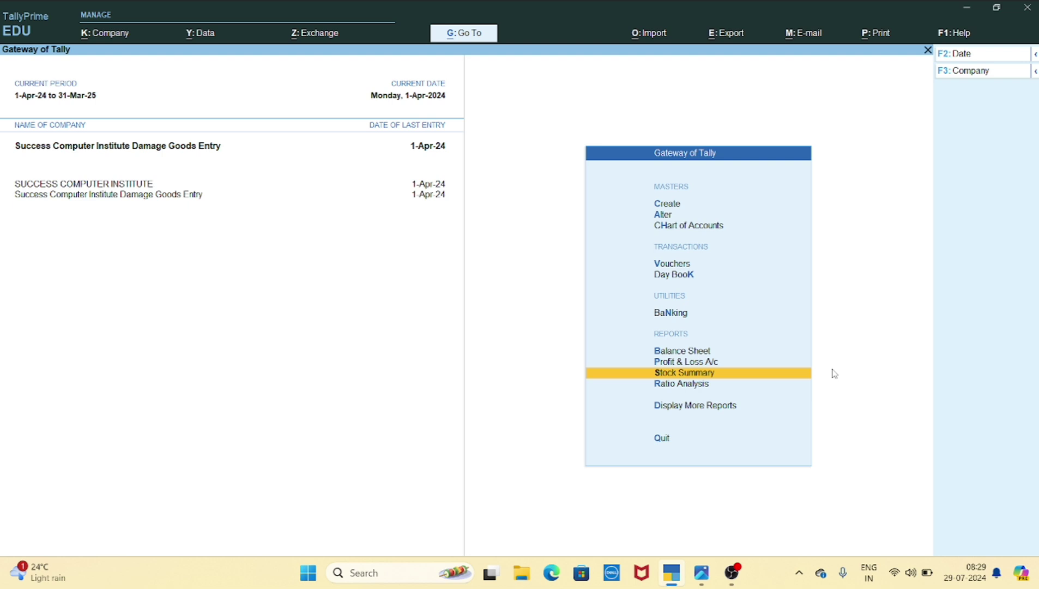
Step: Reopen the Ball Blue Pen purchase voucher, No. 1, from the Day Book
key(Up)
key(Up)
key(Up)
key(Up)
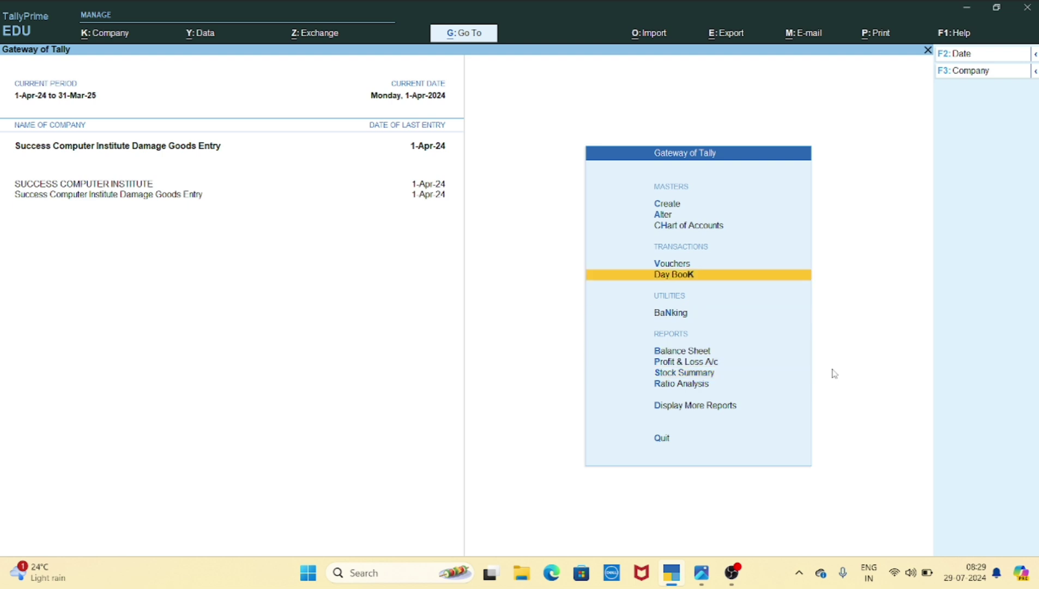
key(Return)
key(Down)
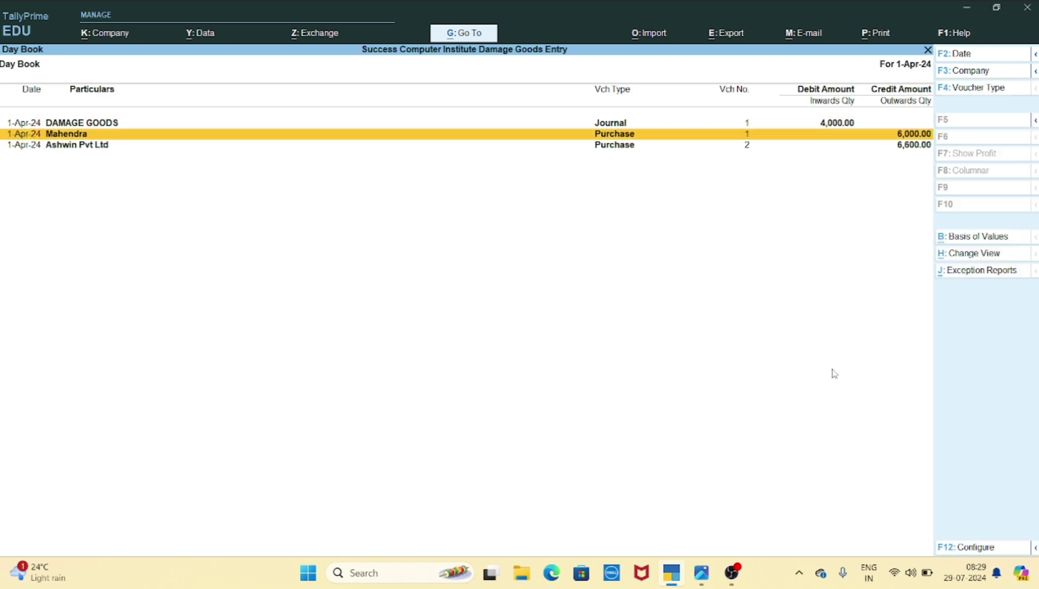
key(Return)
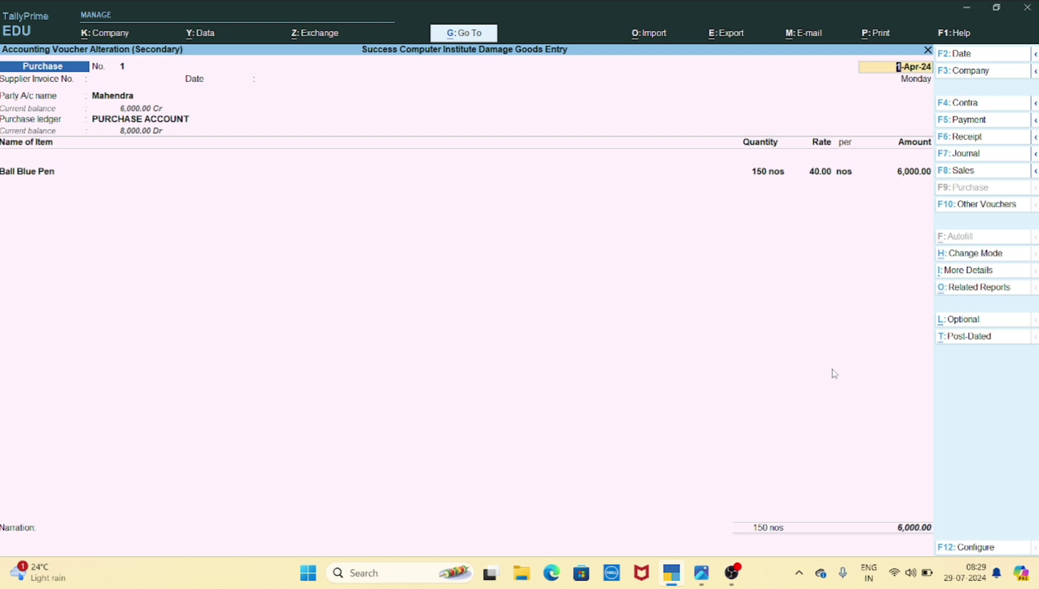
Step: Close the open voucher, examine the Note Book 30 Pages purchase voucher, No. 2, and return to the Gateway of Tally
key(Escape)
key(y)
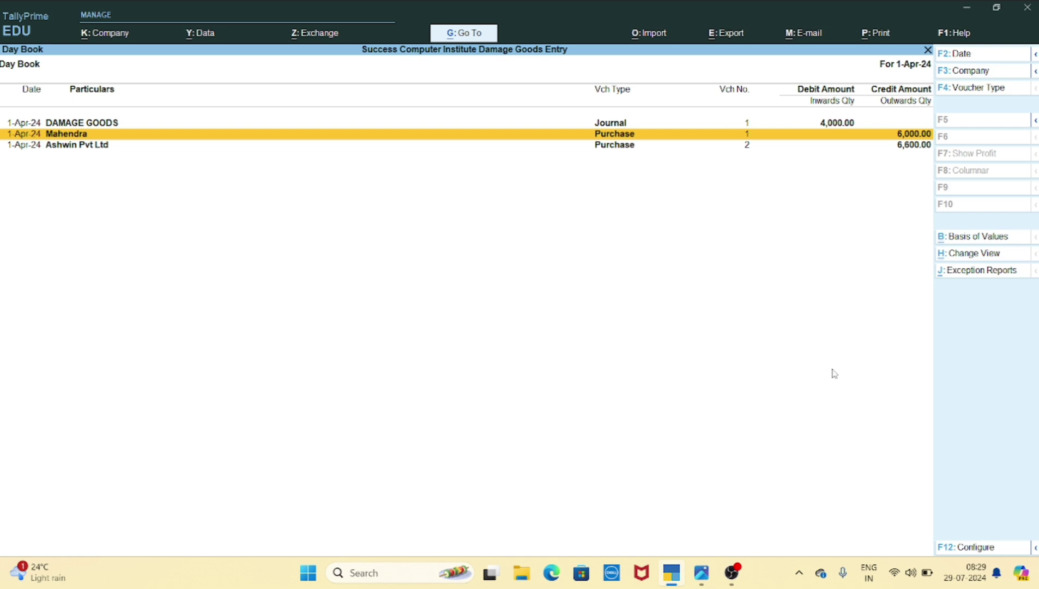
key(Down)
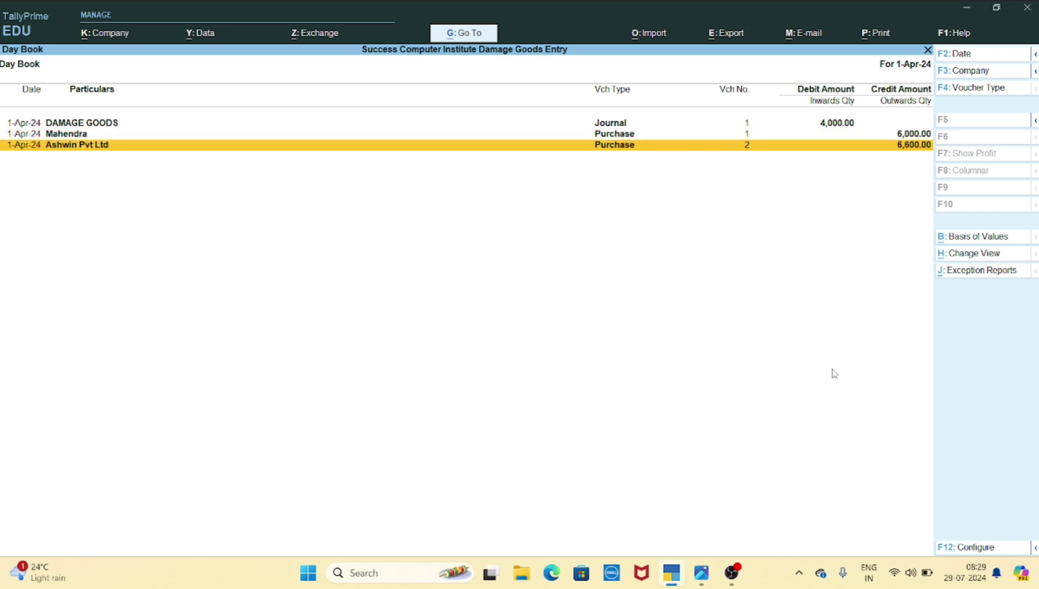
key(Return)
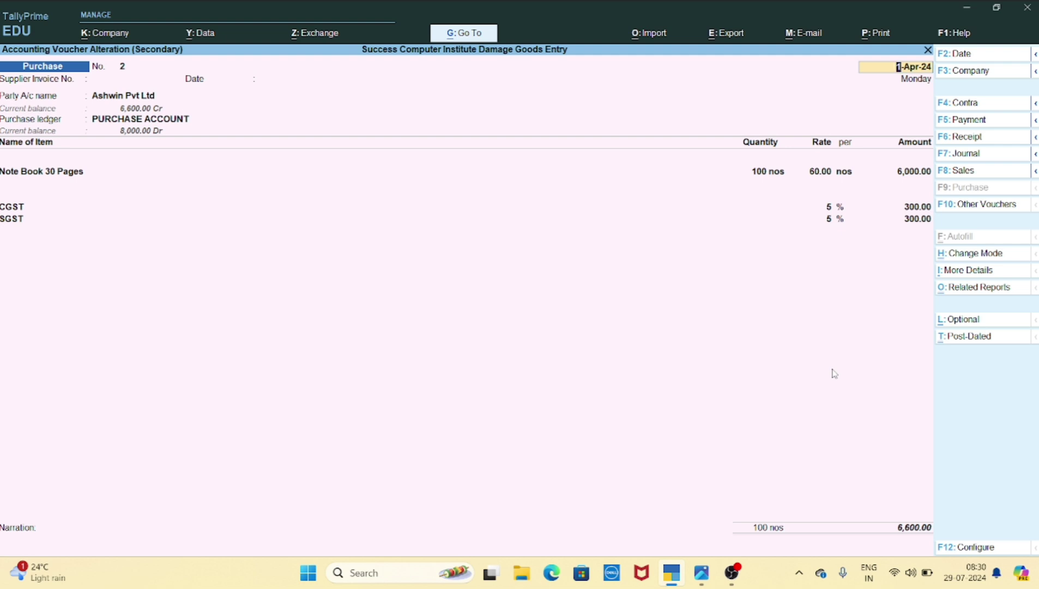
key(BackSpace)
key(Escape)
key(y)
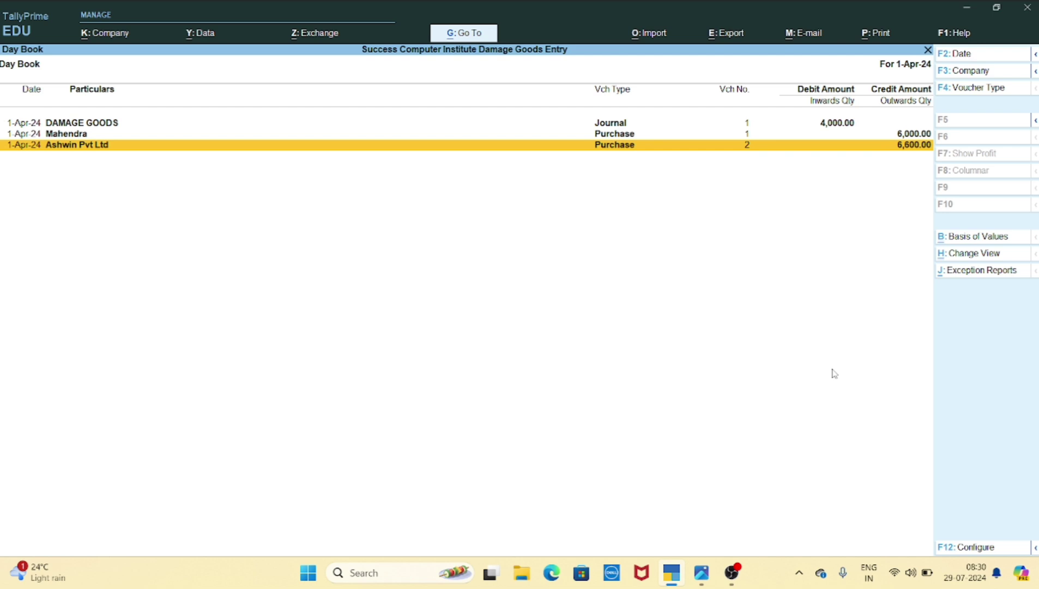
key(Escape)
Step: Start a new journal voucher and debit the DAMAGE GOODS ledger with 3,300
key(Up)
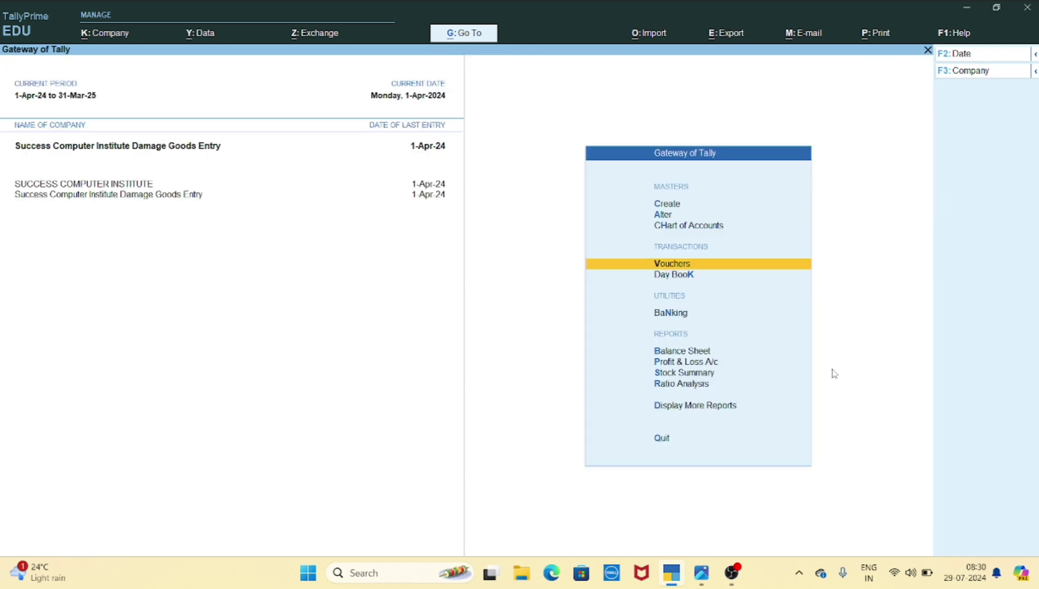
key(Return)
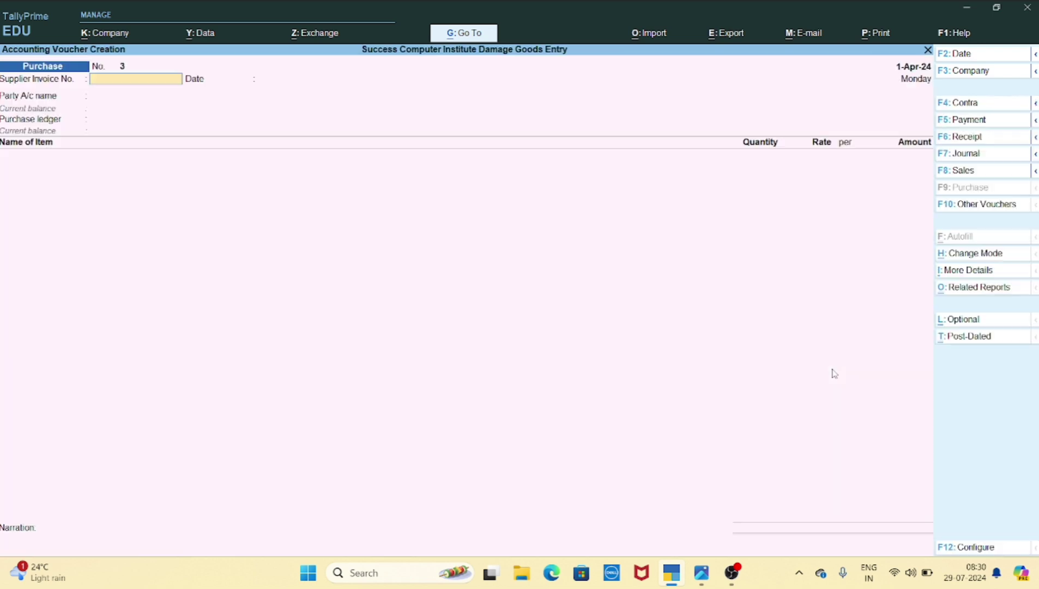
click(974, 158)
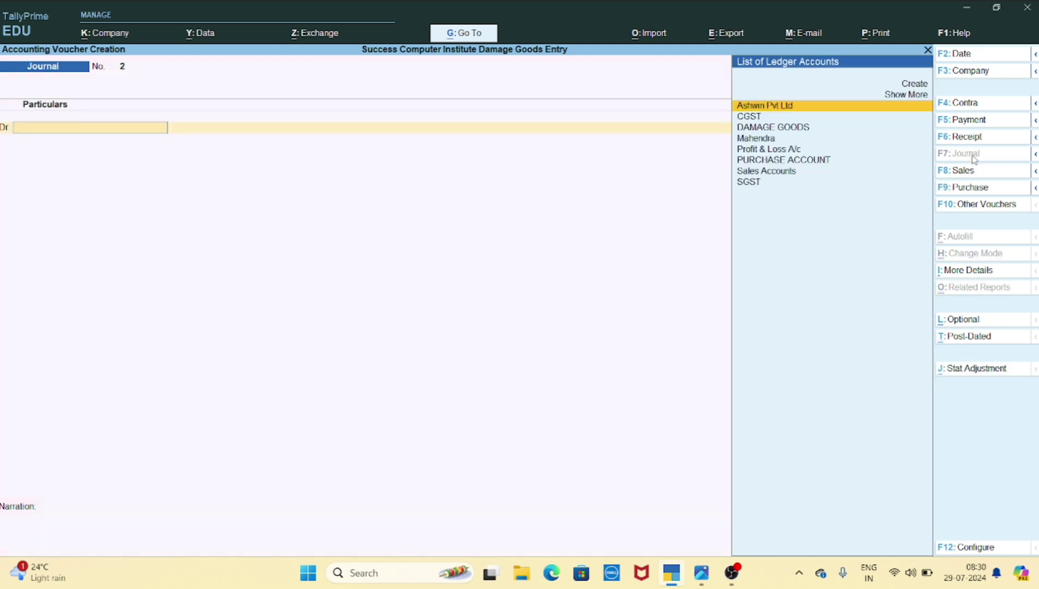
key(Down)
key(Down)
key(Return)
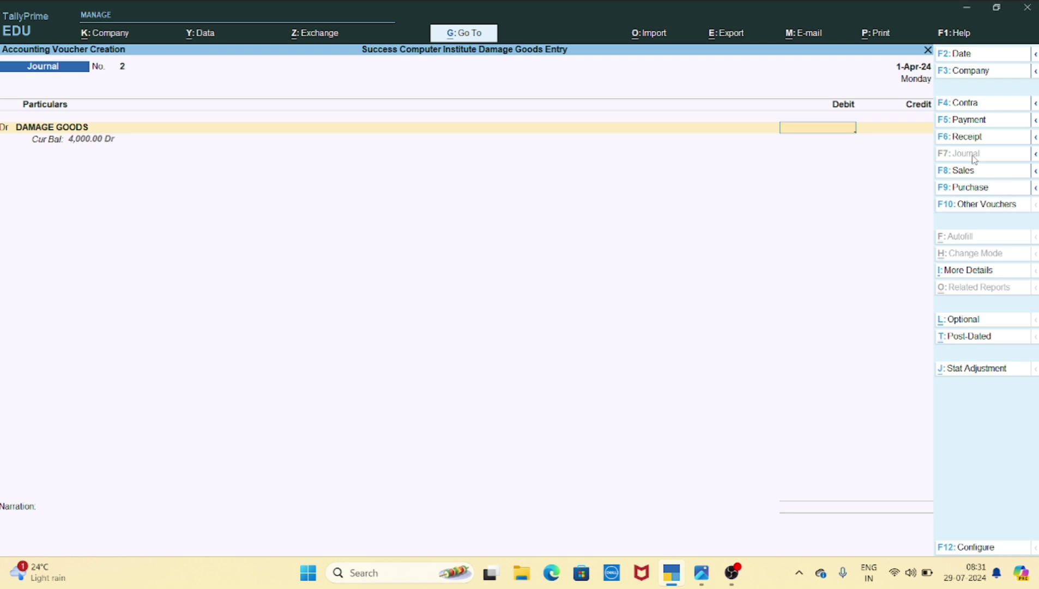
text(3300)
key(Return)
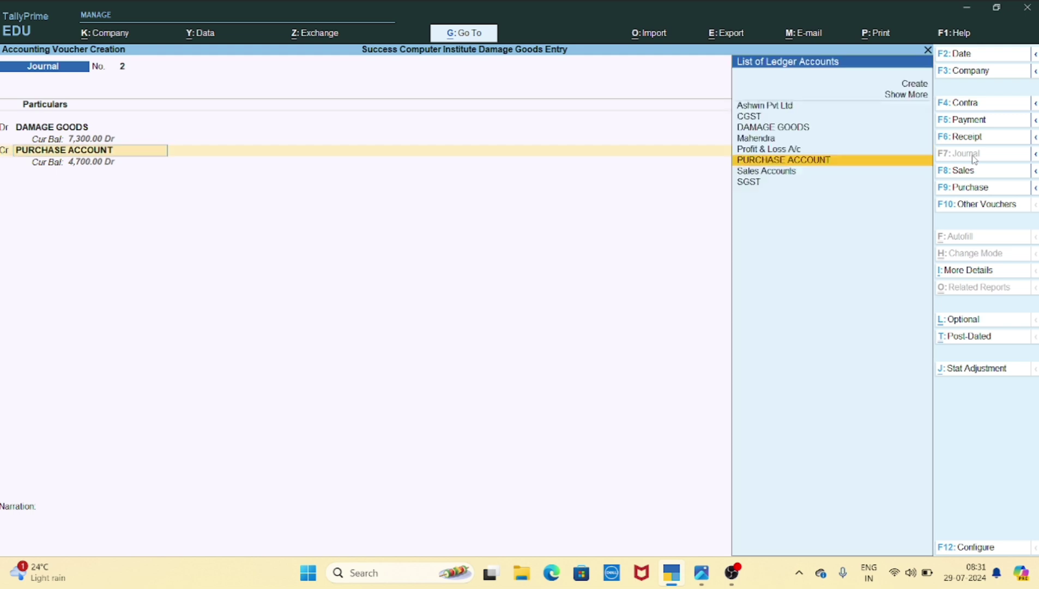
Step: Credit PURCHASE ACCOUNT with 3,000 by allocating 50 nos of Note Book 30 Pages at the rate of 60.00
key(Return)
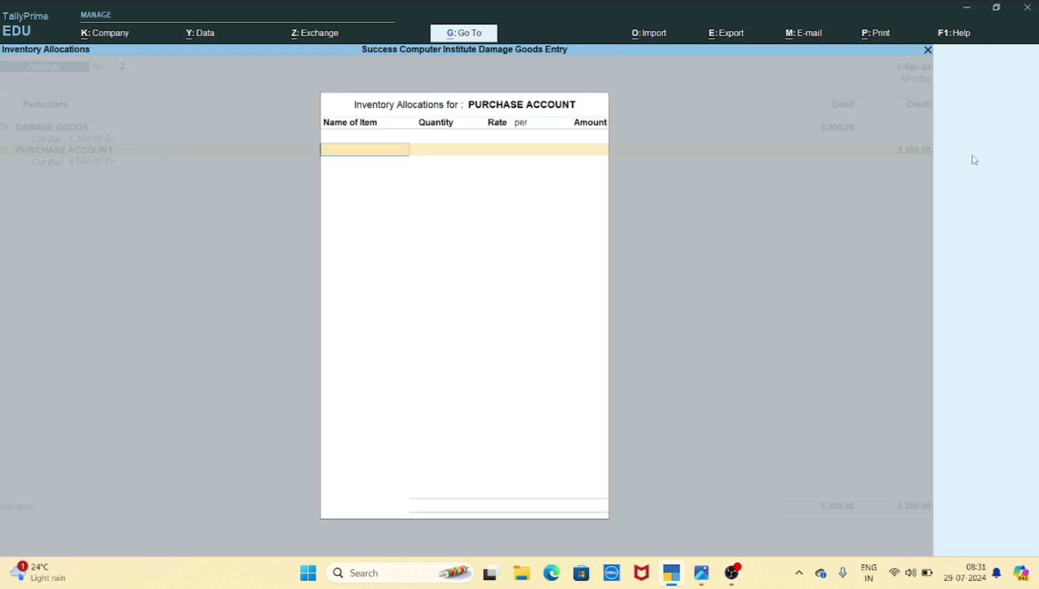
text(N)
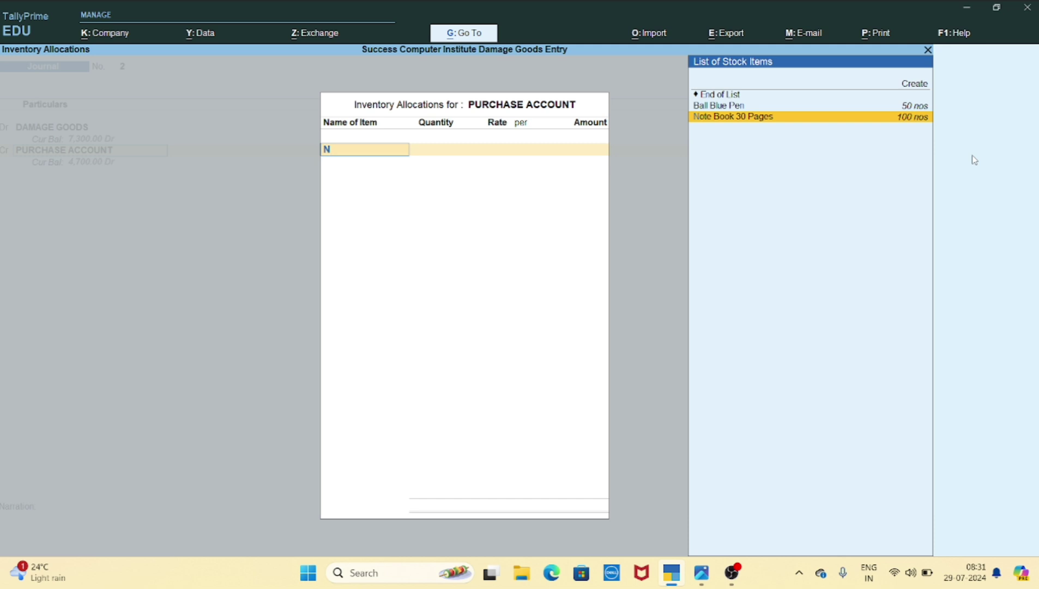
key(Return)
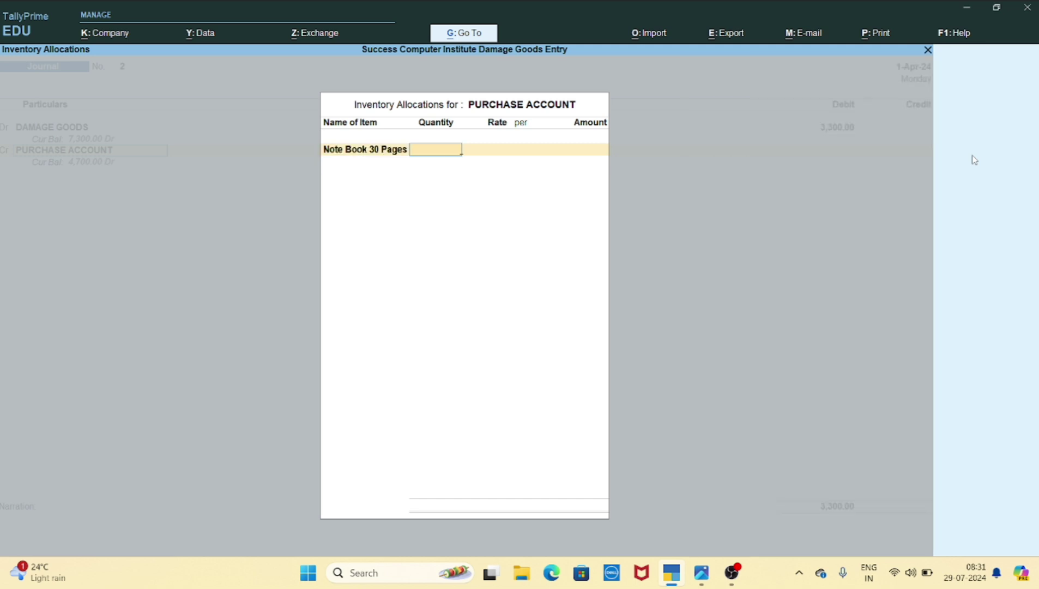
text(50)
key(Return)
key(Return)
key(Return)
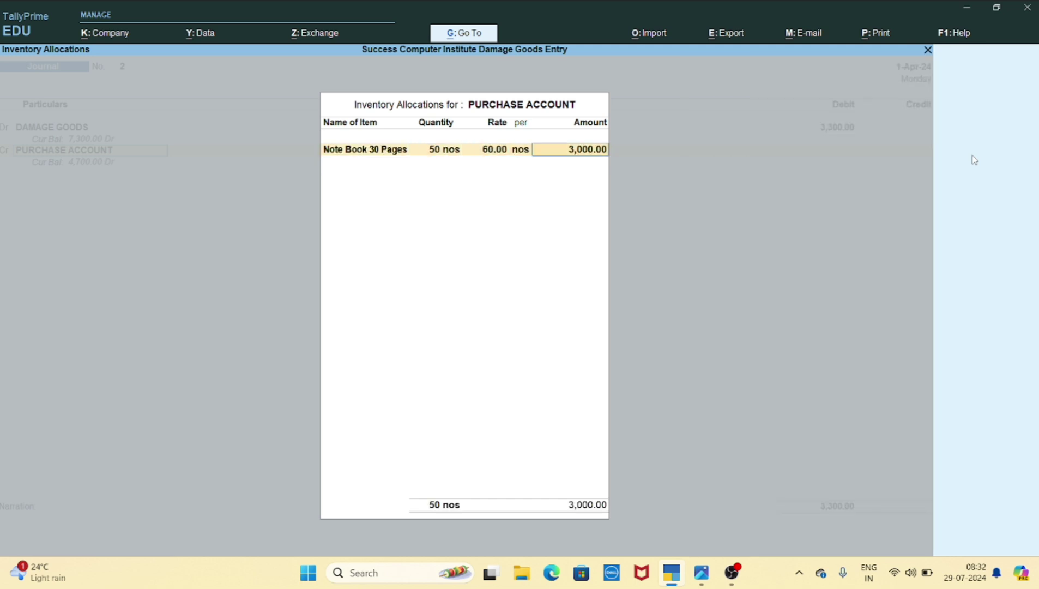
key(Return)
key(Return)
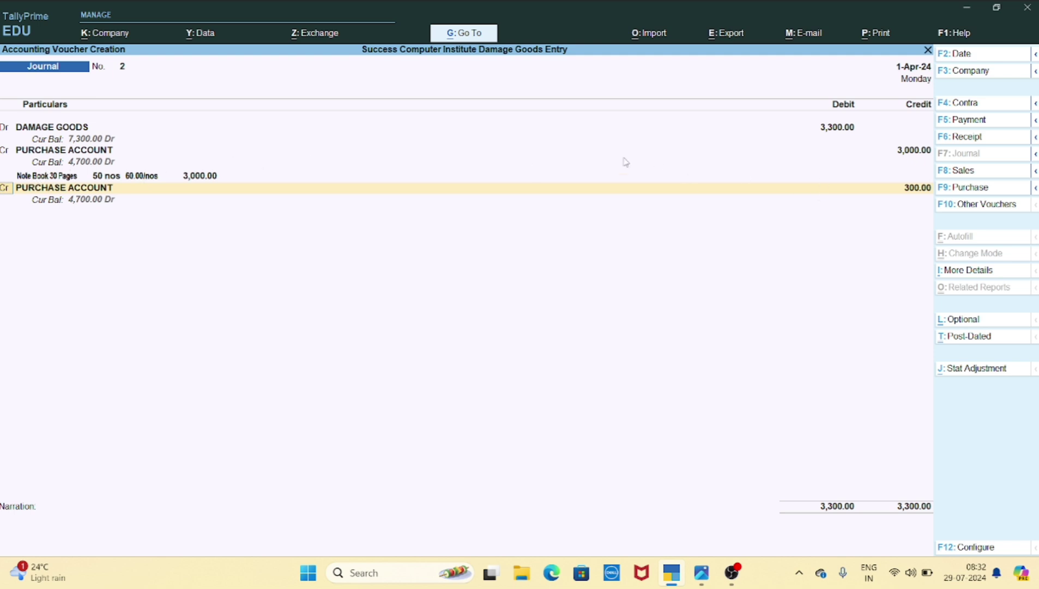
Step: Replace the second PURCHASE ACCOUNT credit line with CGST and set its amount to 150
key(Return)
text(C)
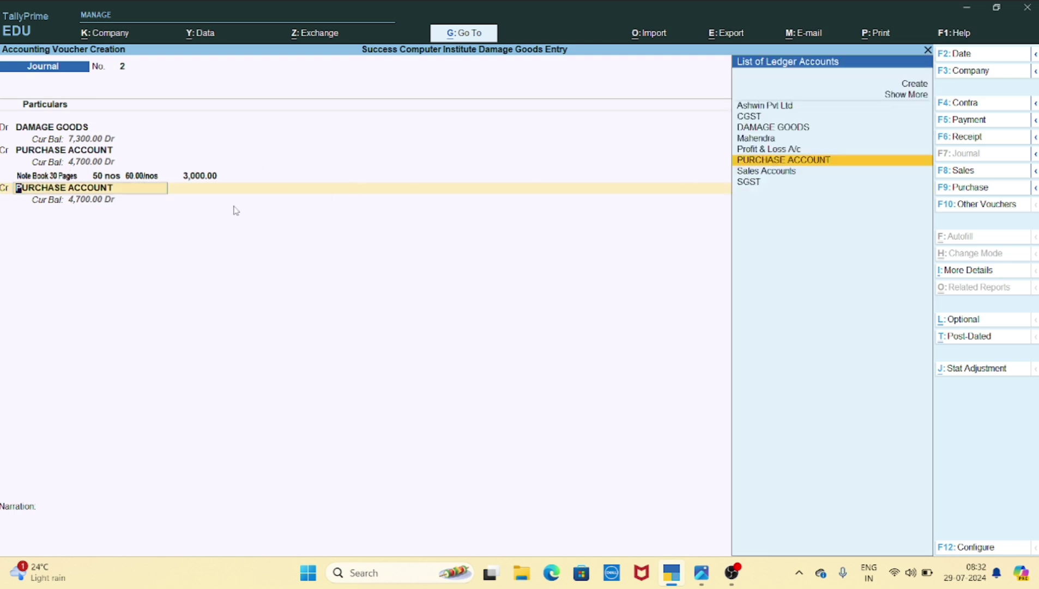
key(Return)
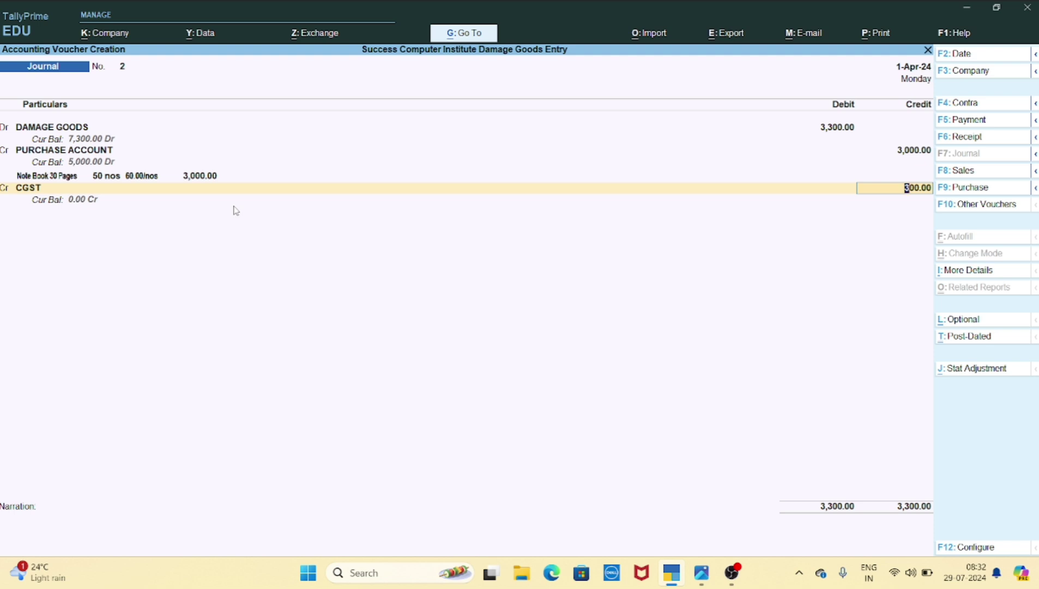
text(150)
key(Return)
Step: Add an SGST credit line of 150 to the journal voucher
key(Return)
text(S)
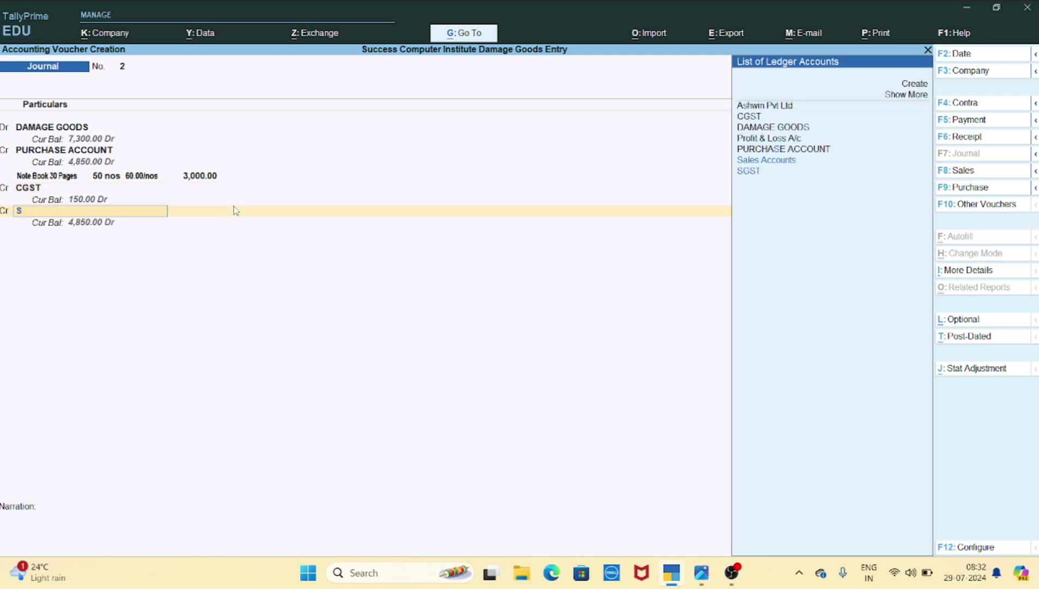
text(G)
key(Return)
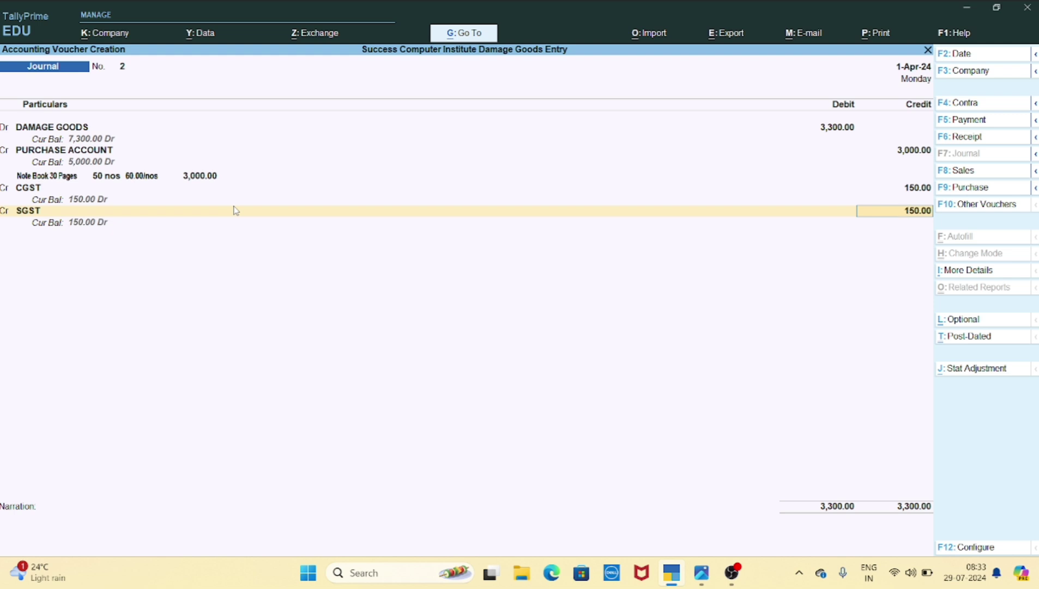
key(Return)
Step: Save journal voucher No. 2 with the narration left blank and return to the Gateway of Tally
key(Return)
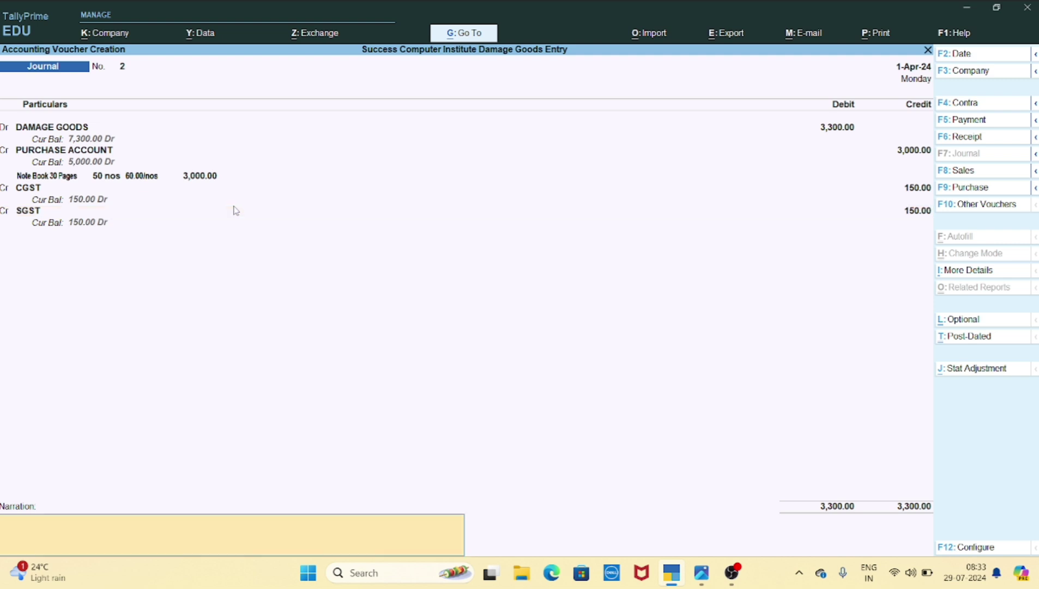
key(Return)
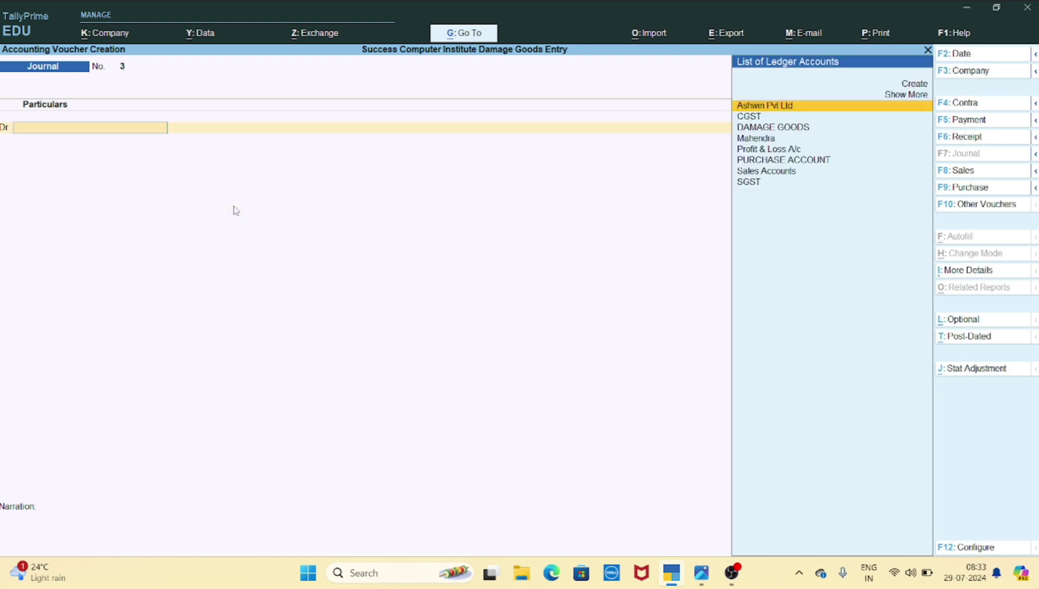
key(Escape)
key(Return)
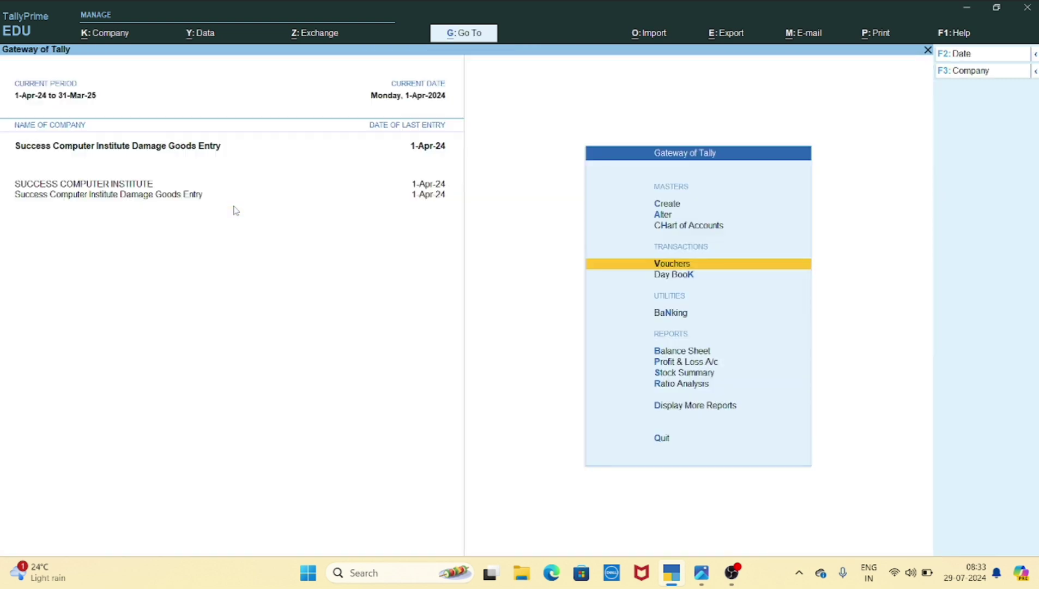
Step: Open the Stock Summary and drill into the Statinoery Items group to check the items' closing quantities and values
key(Down)
key(Down)
key(Down)
key(Down)
key(Down)
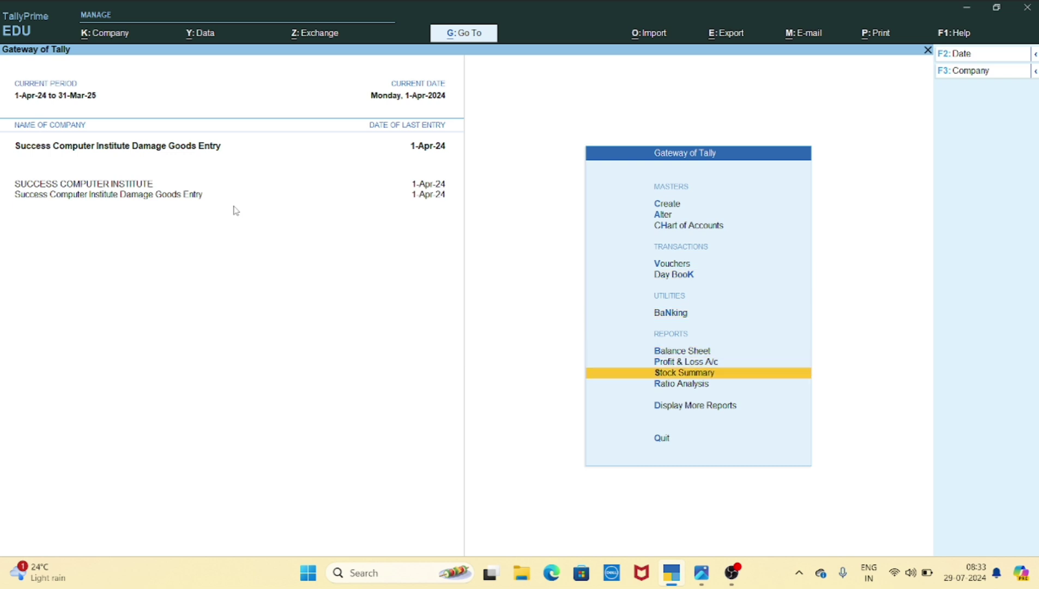
key(Return)
key(Return)
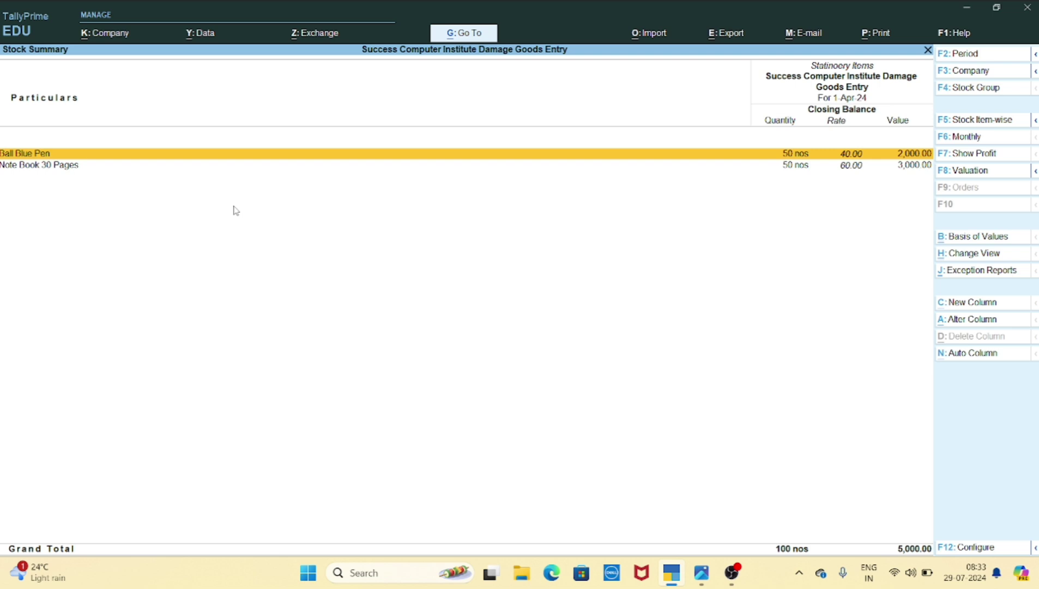
Step: Examine Note Book 30 Pages' monthly summary and its April vouchers, and return to the Gateway of Tally
key(Down)
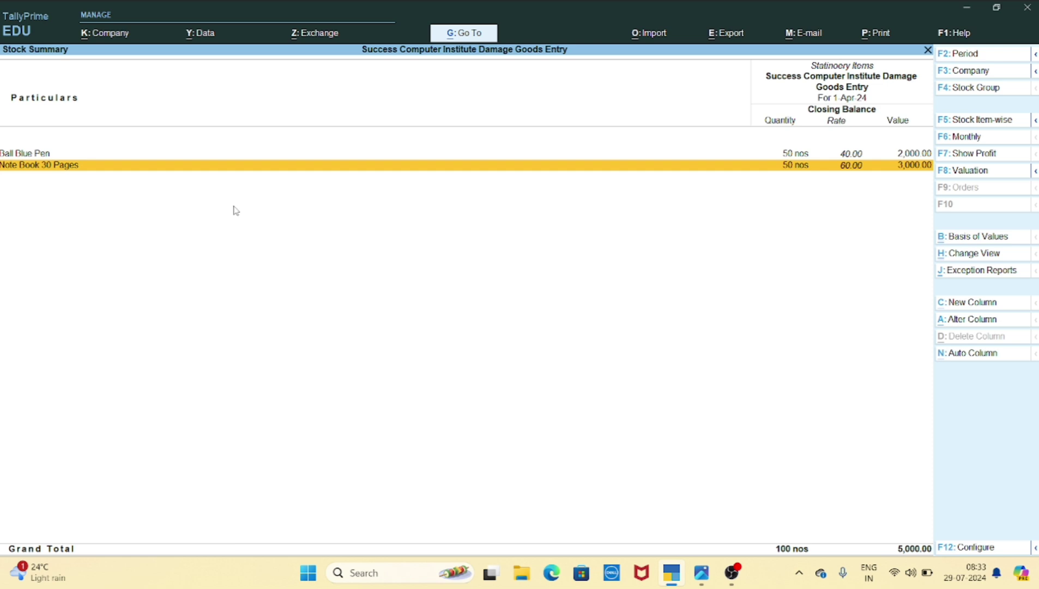
key(Return)
key(Return)
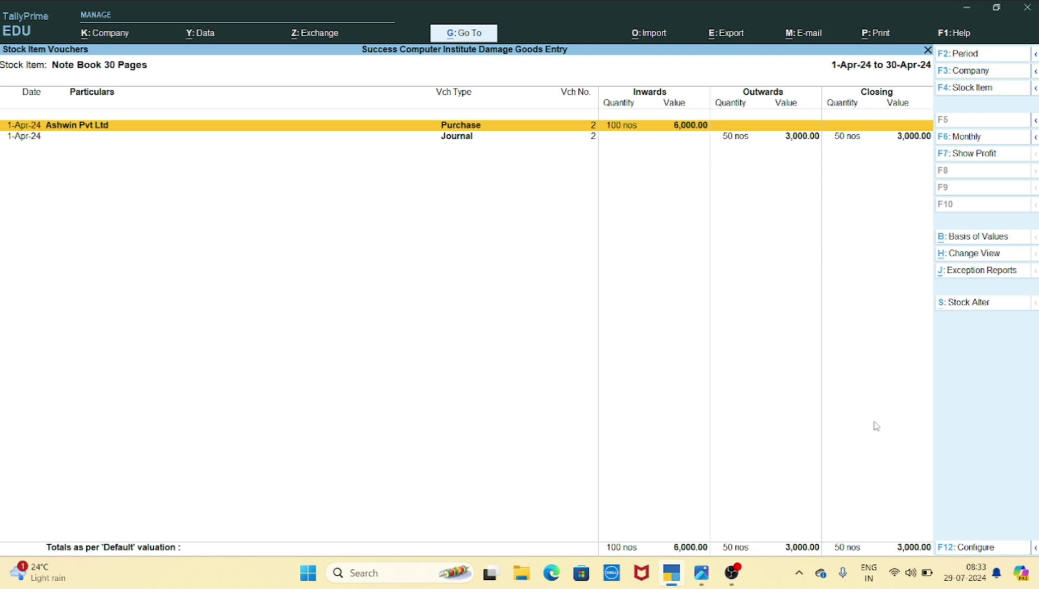
key(Escape)
key(Escape)
key(Escape)
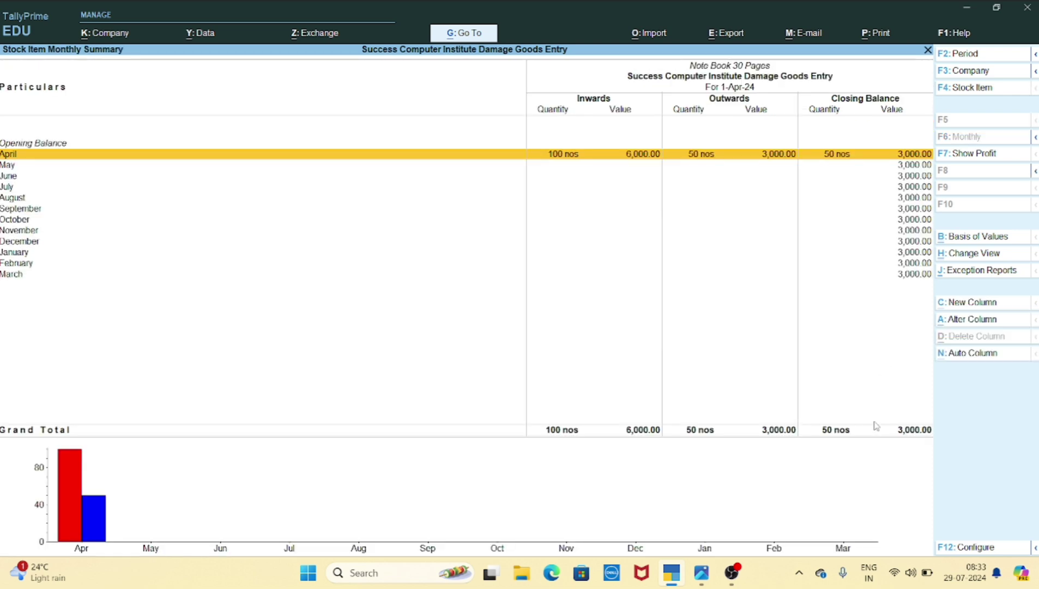
key(Escape)
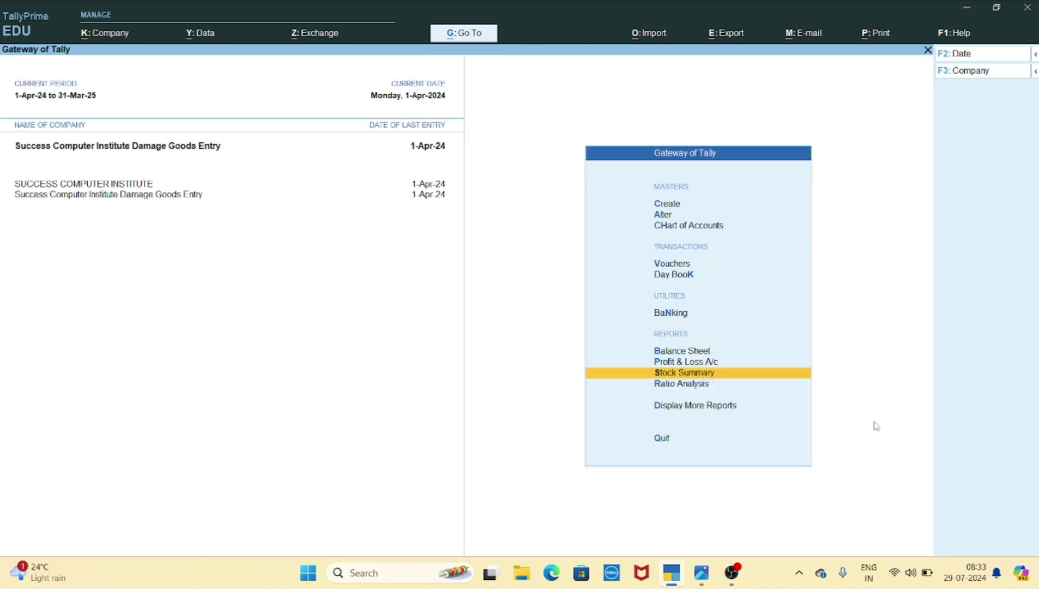
Step: Open the Balance Sheet and drill through Current Liabilities into Duties & Taxes to check the CGST and SGST balances, and leave the report
key(Up)
key(Up)
key(Return)
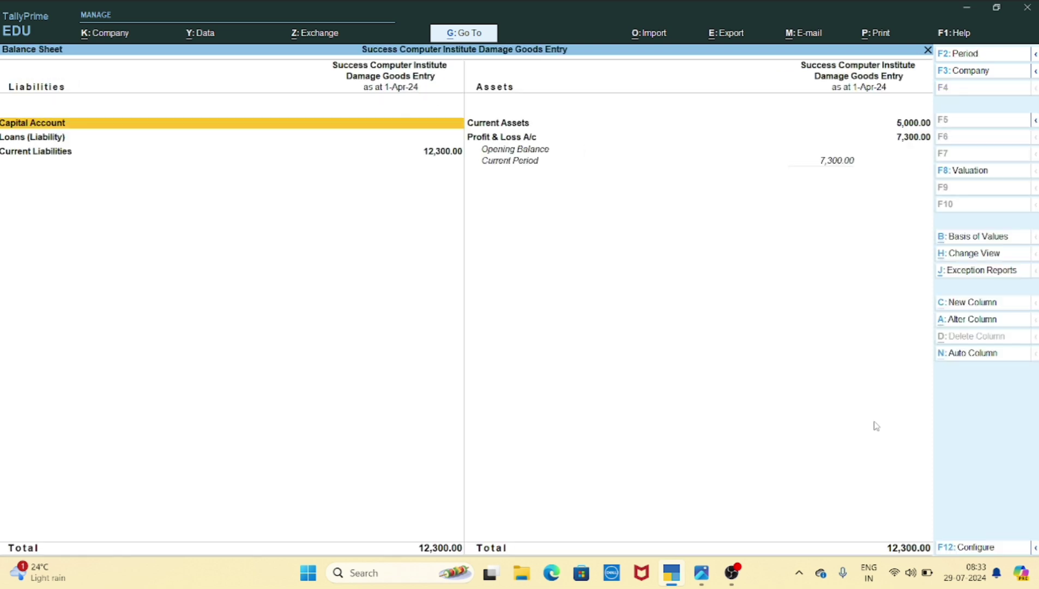
key(Down)
key(Down)
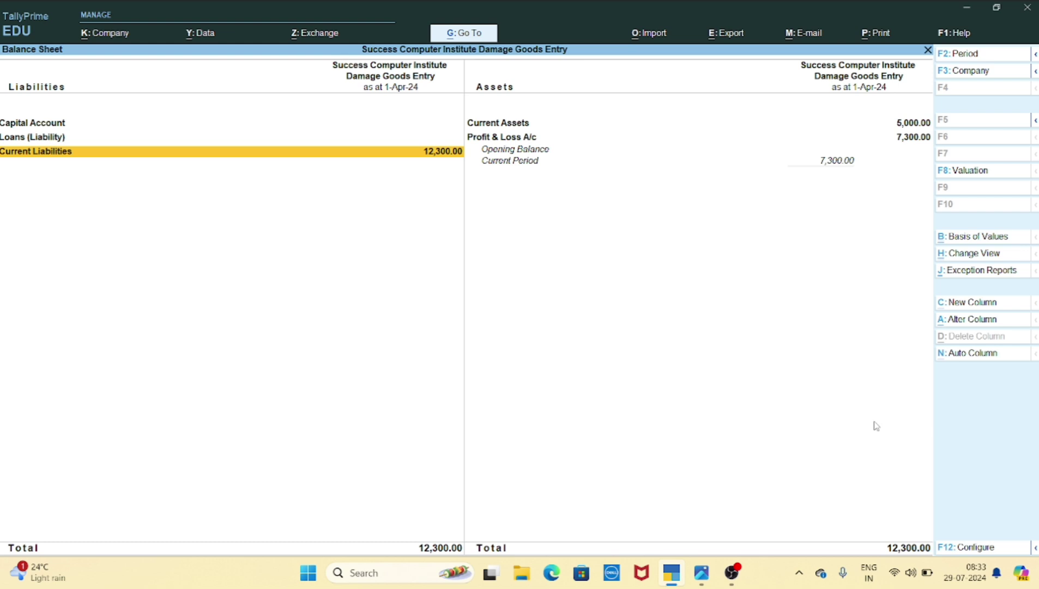
key(Return)
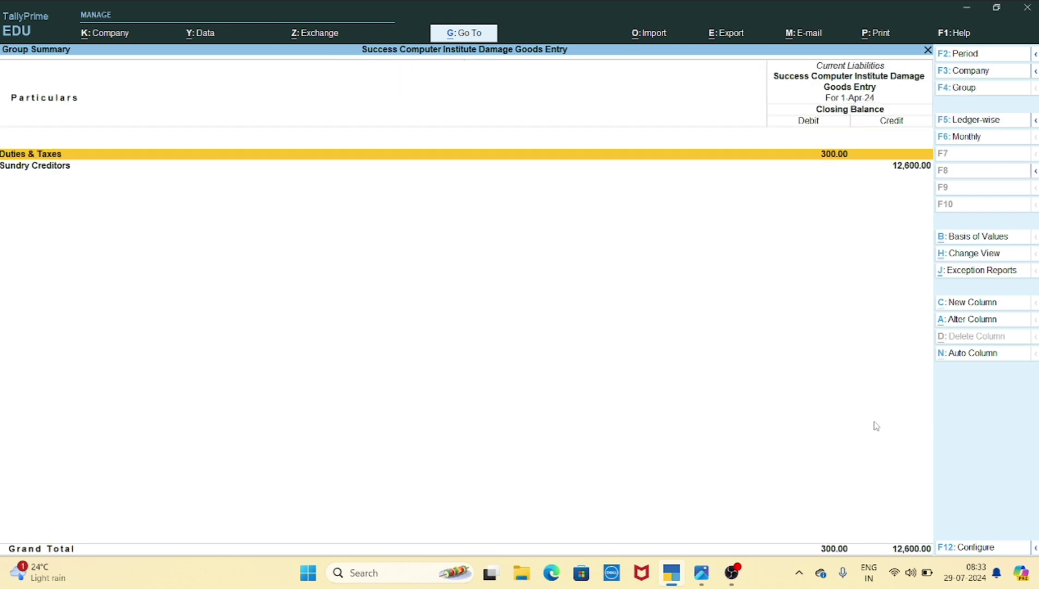
key(Return)
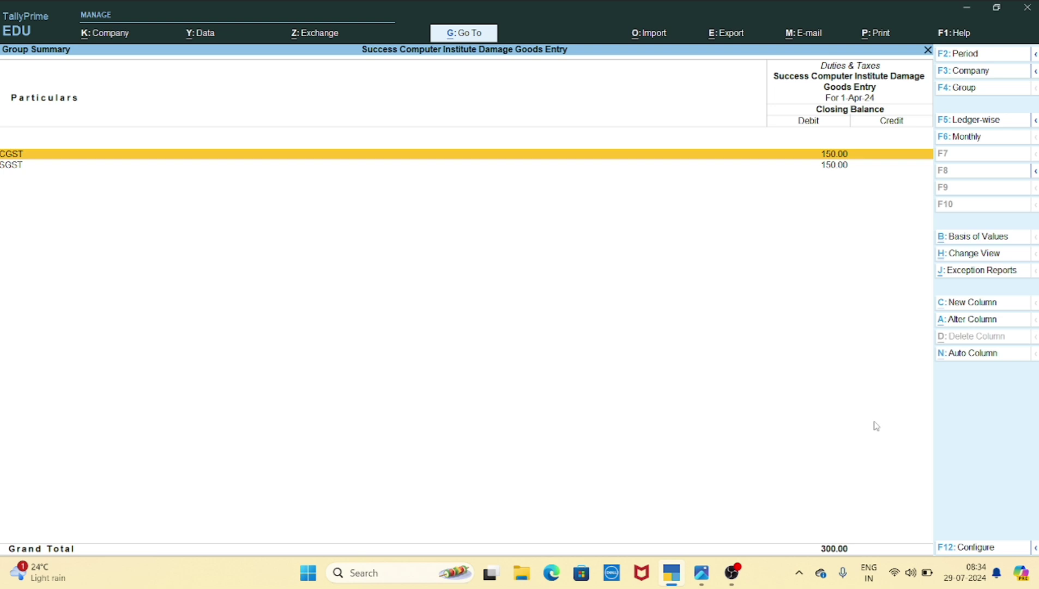
key(Escape)
key(Escape)
key(Escape)
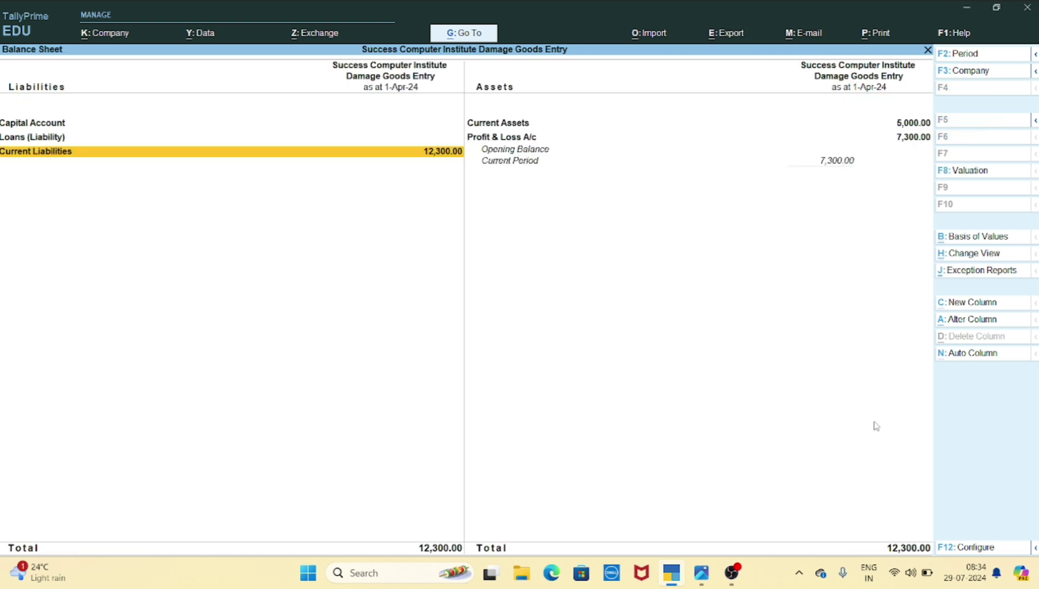